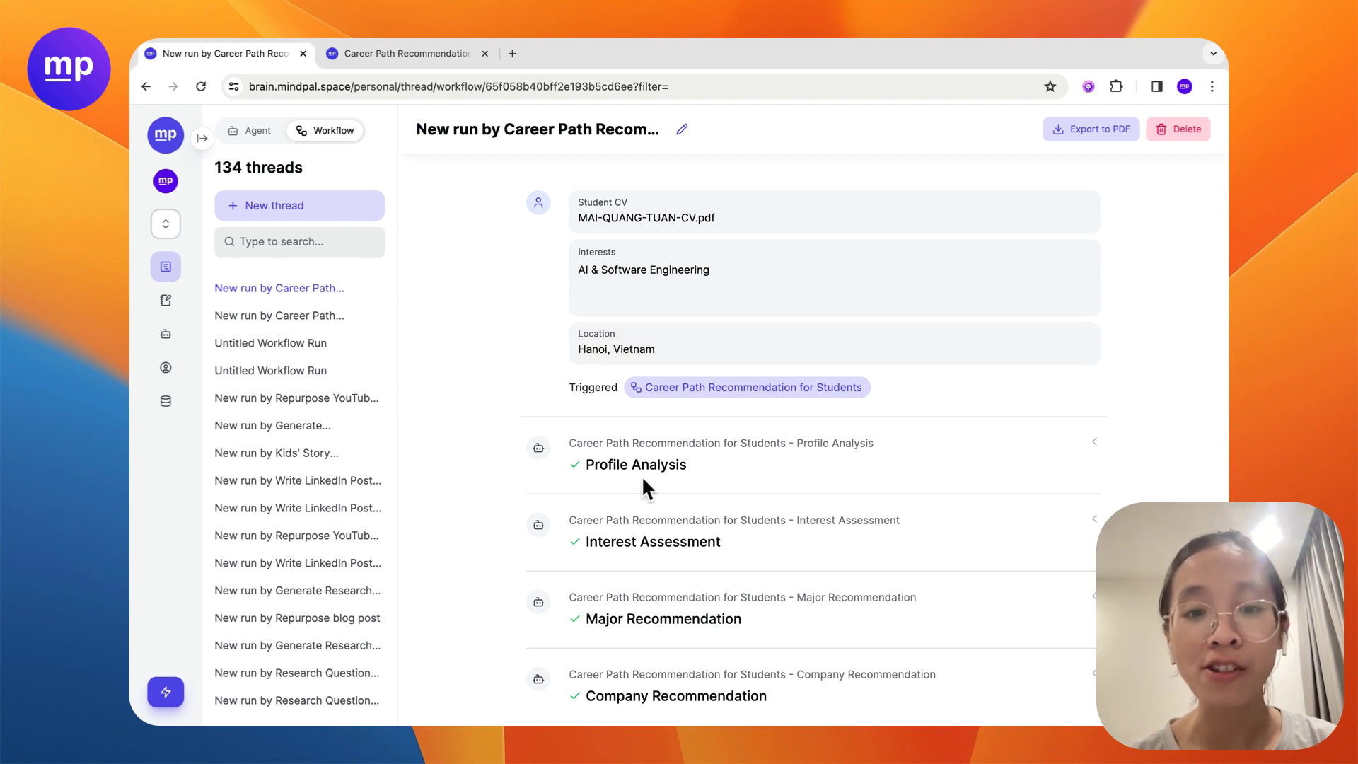
scroll(611, 545, "down", 1)
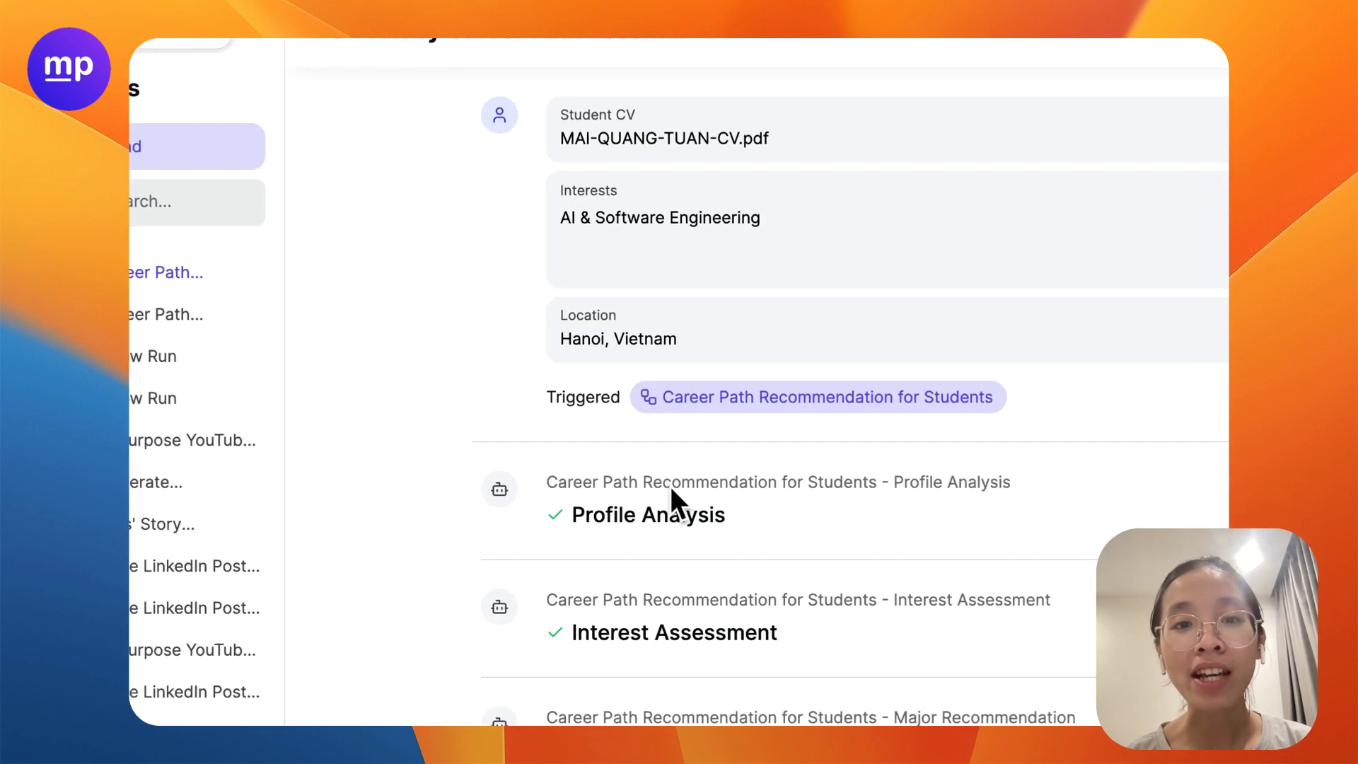
Expand and read the Profile Analysis, Major Recommendation and Company Recommendation outputs.
left_click(649, 426)
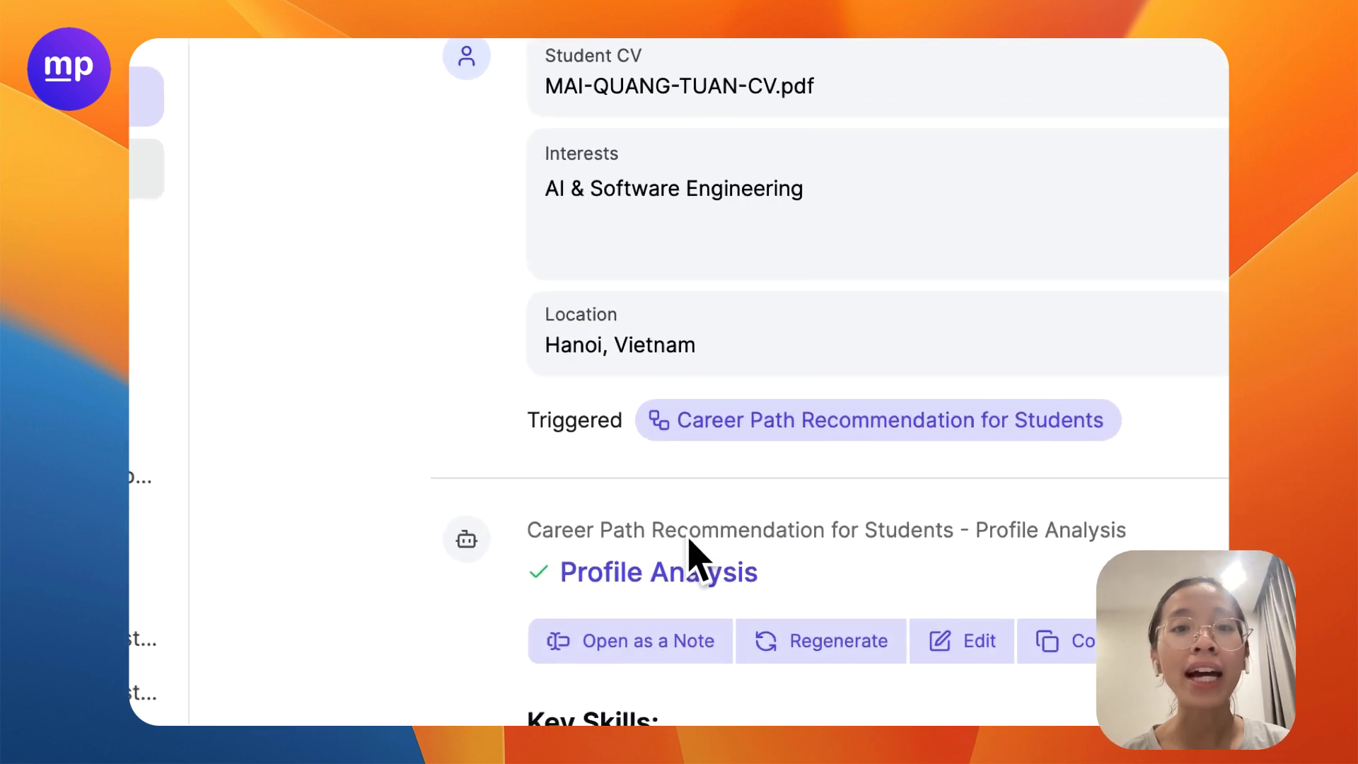
scroll(622, 188, "up", 2)
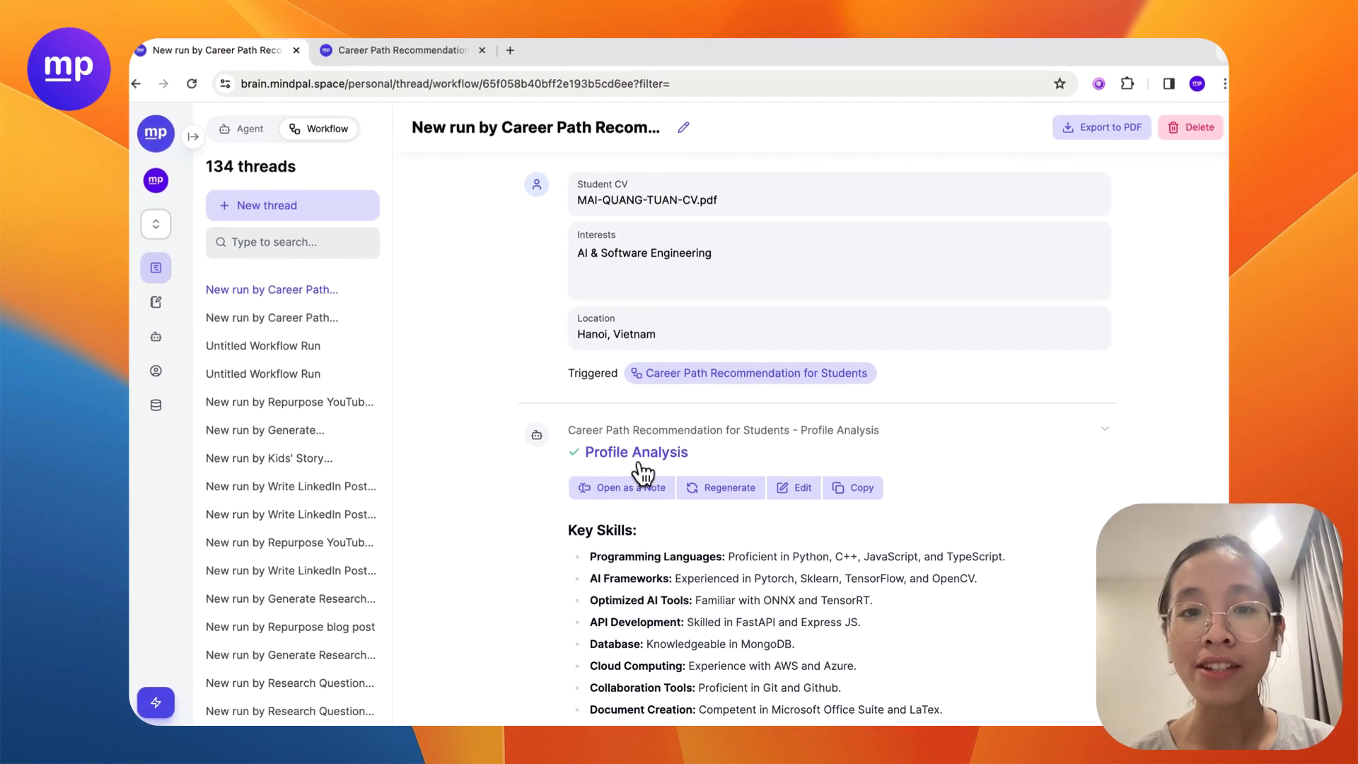
scroll(645, 488, "down", 5)
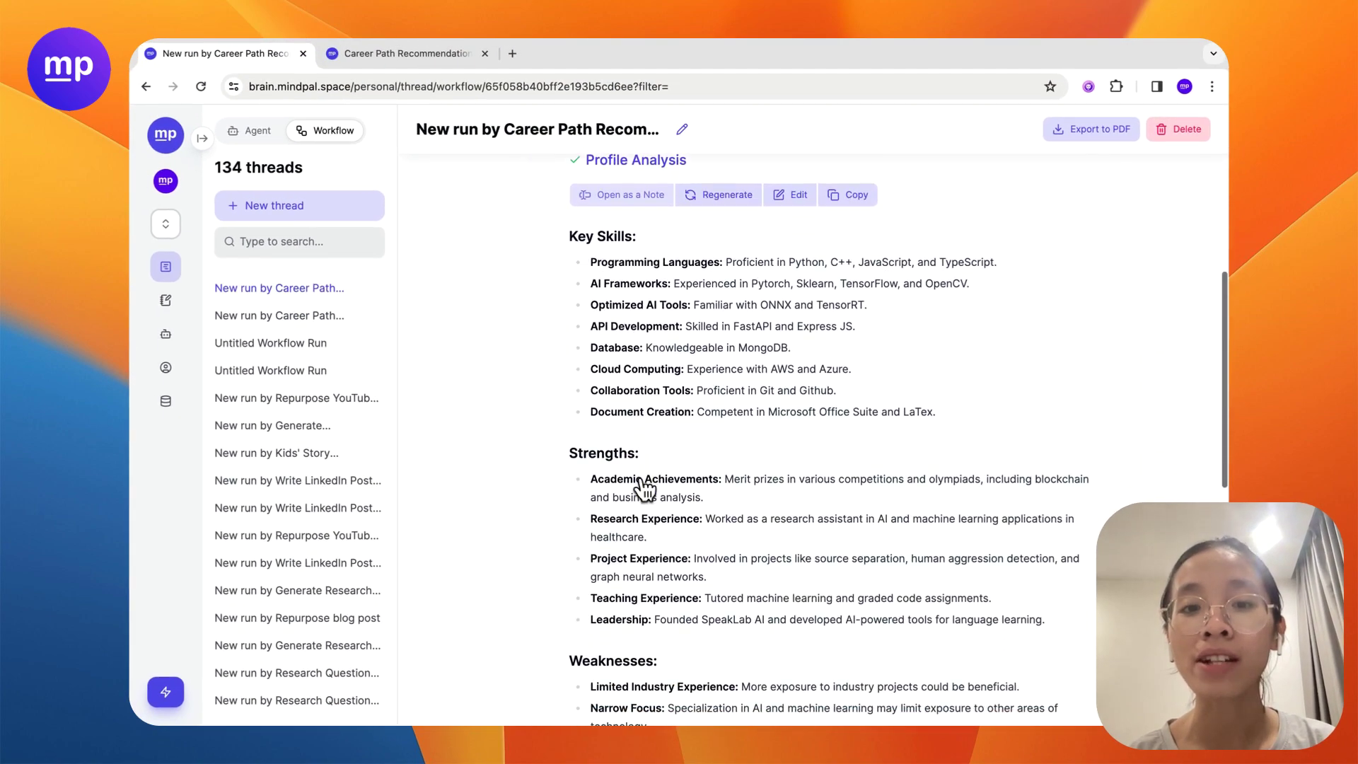
scroll(644, 489, "down", 4)
scroll(644, 488, "down", 4)
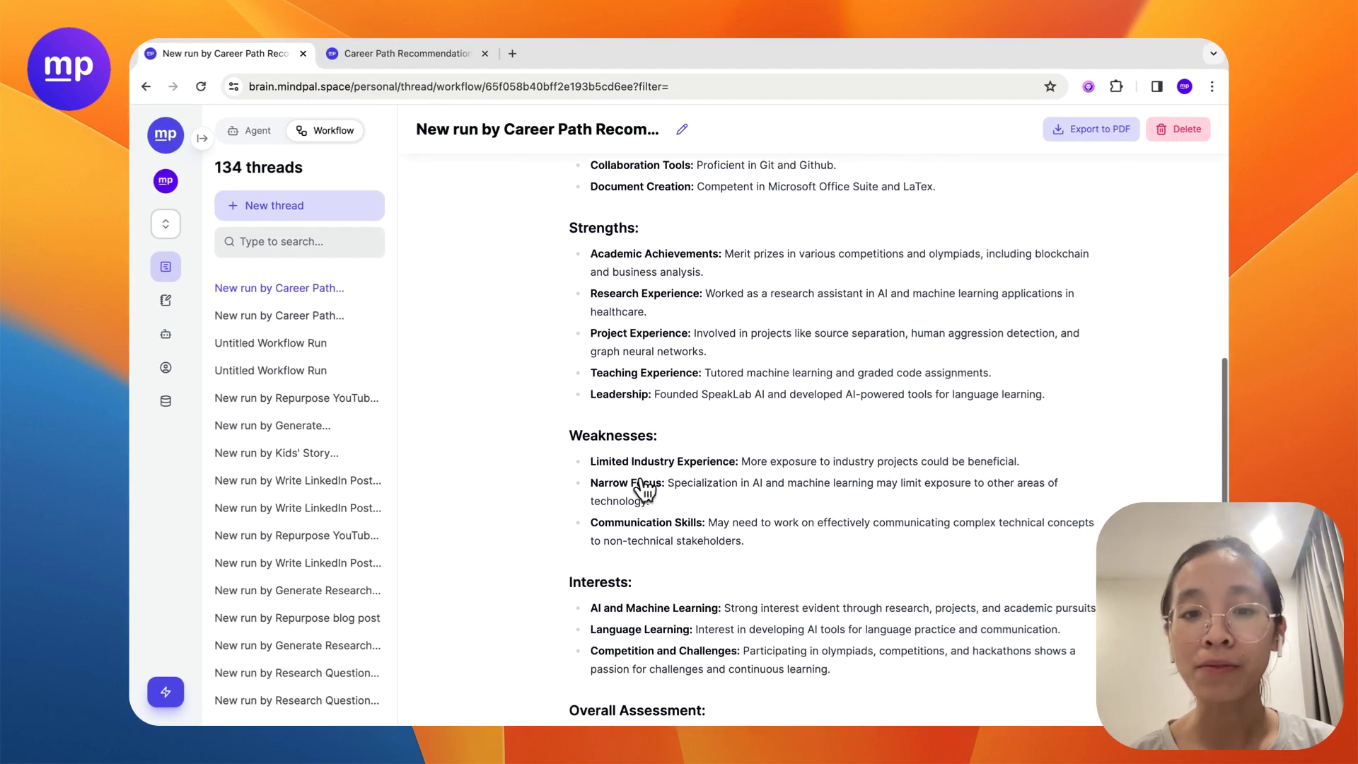
scroll(645, 488, "down", 2)
scroll(643, 488, "down", 2)
scroll(645, 489, "down", 3)
scroll(645, 488, "down", 4)
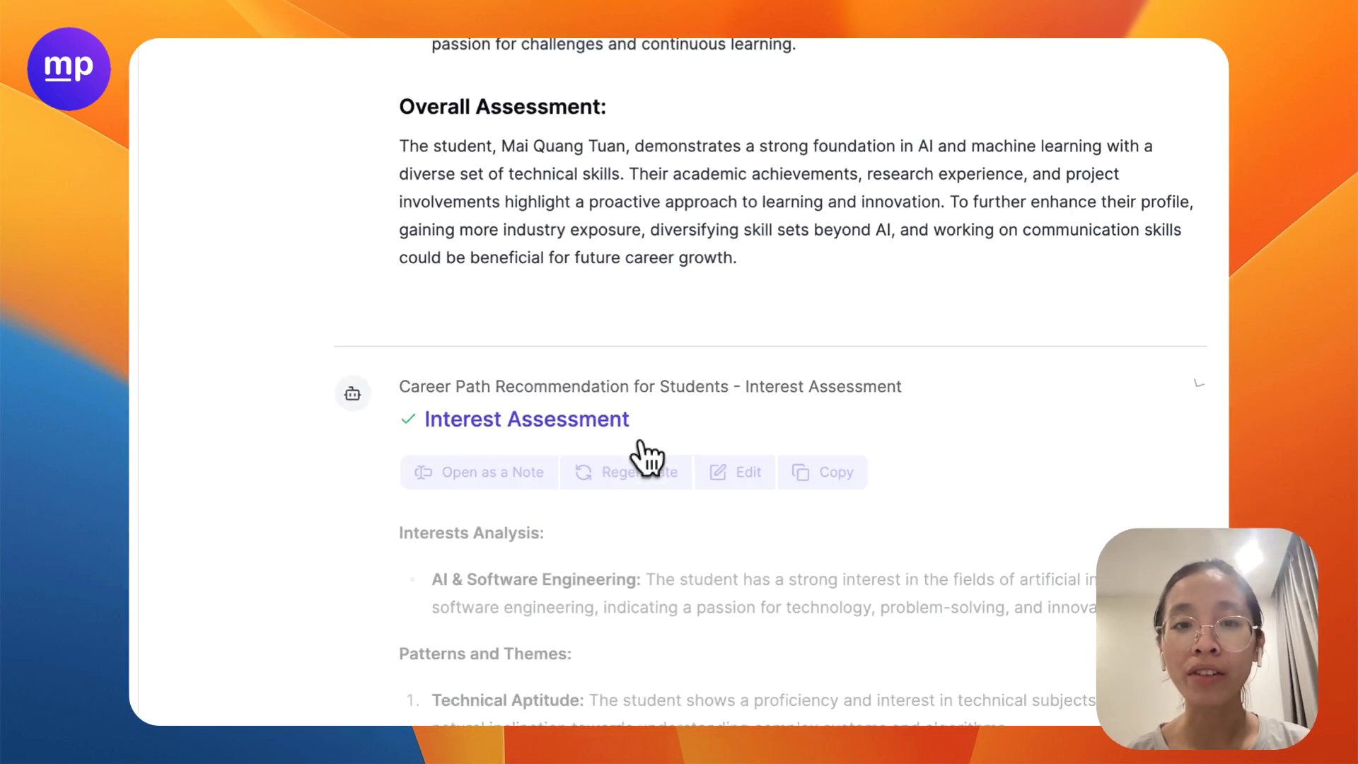
scroll(644, 488, "down", 5)
scroll(570, 371, "down", 4)
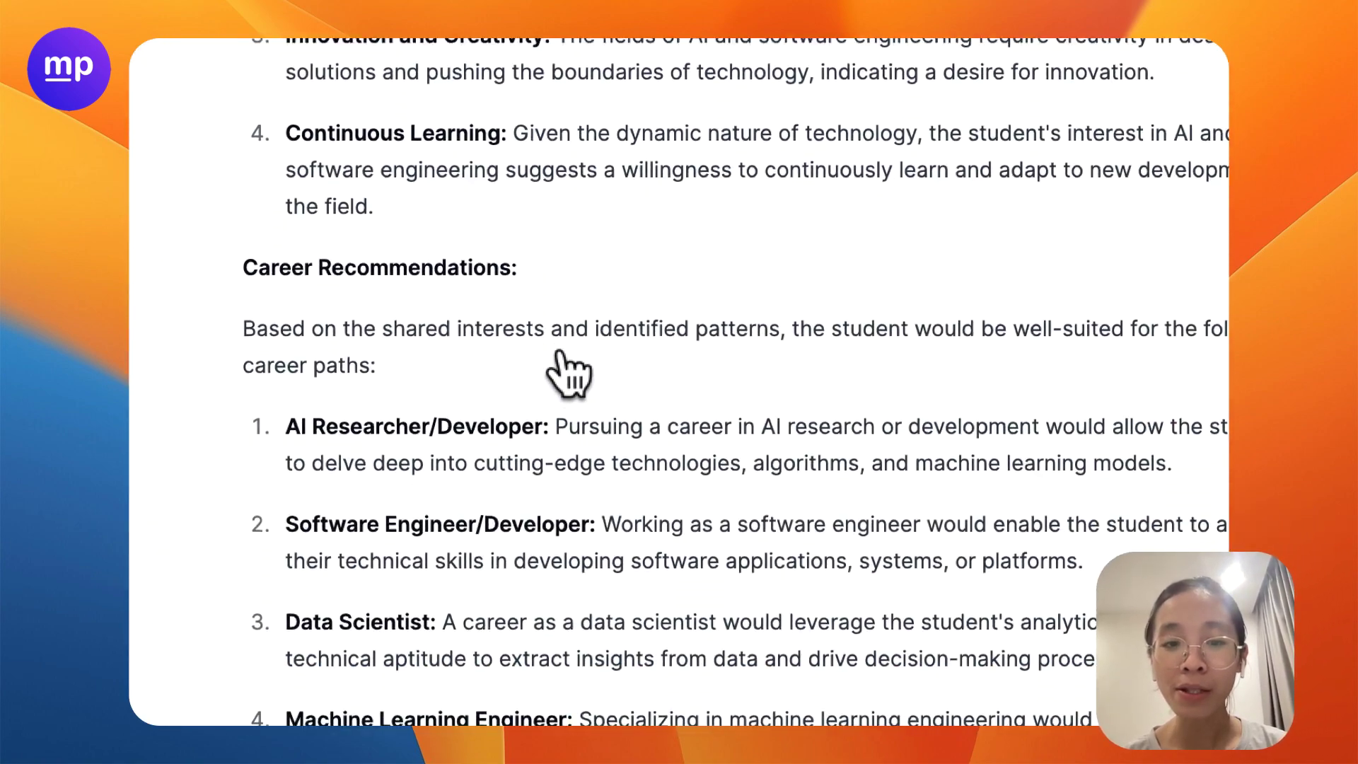
scroll(571, 372, "down", 3)
scroll(570, 372, "down", 5)
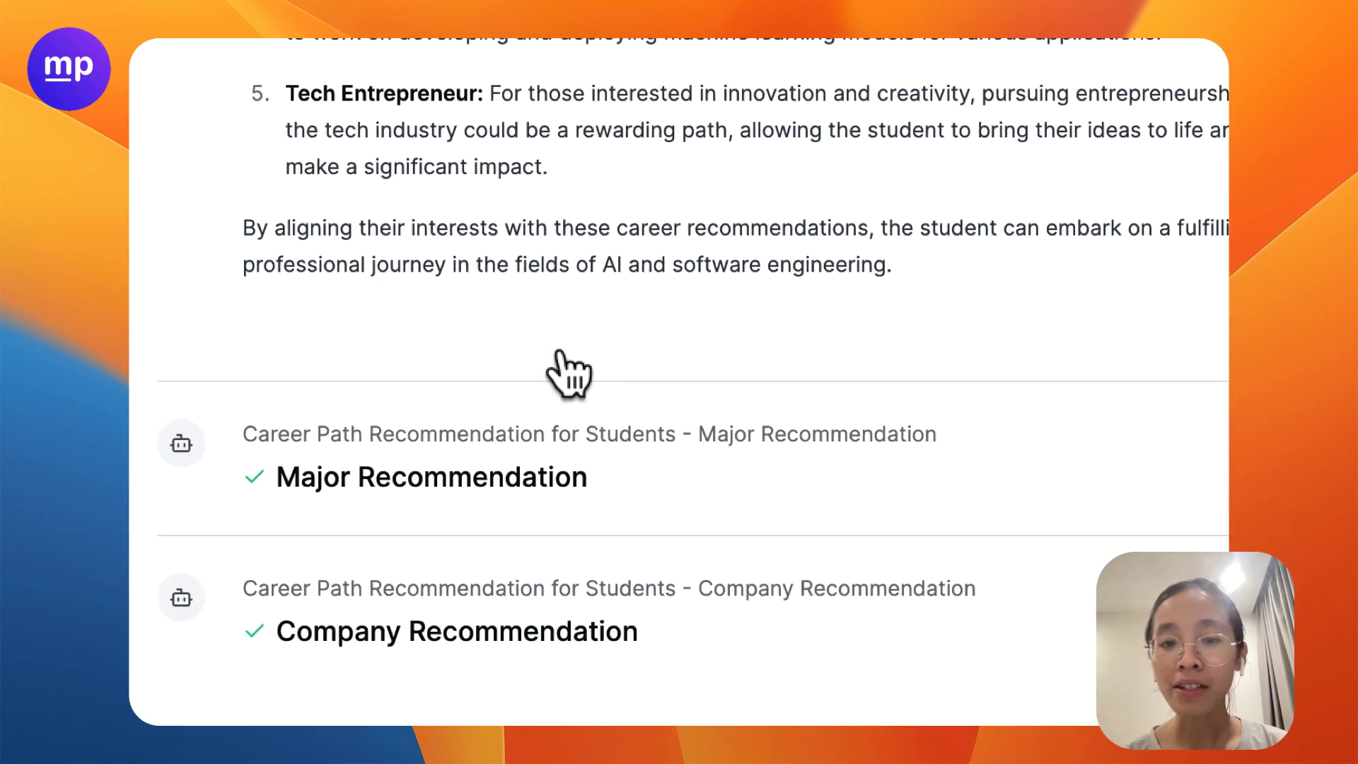
left_click(658, 445)
scroll(667, 463, "down", 8)
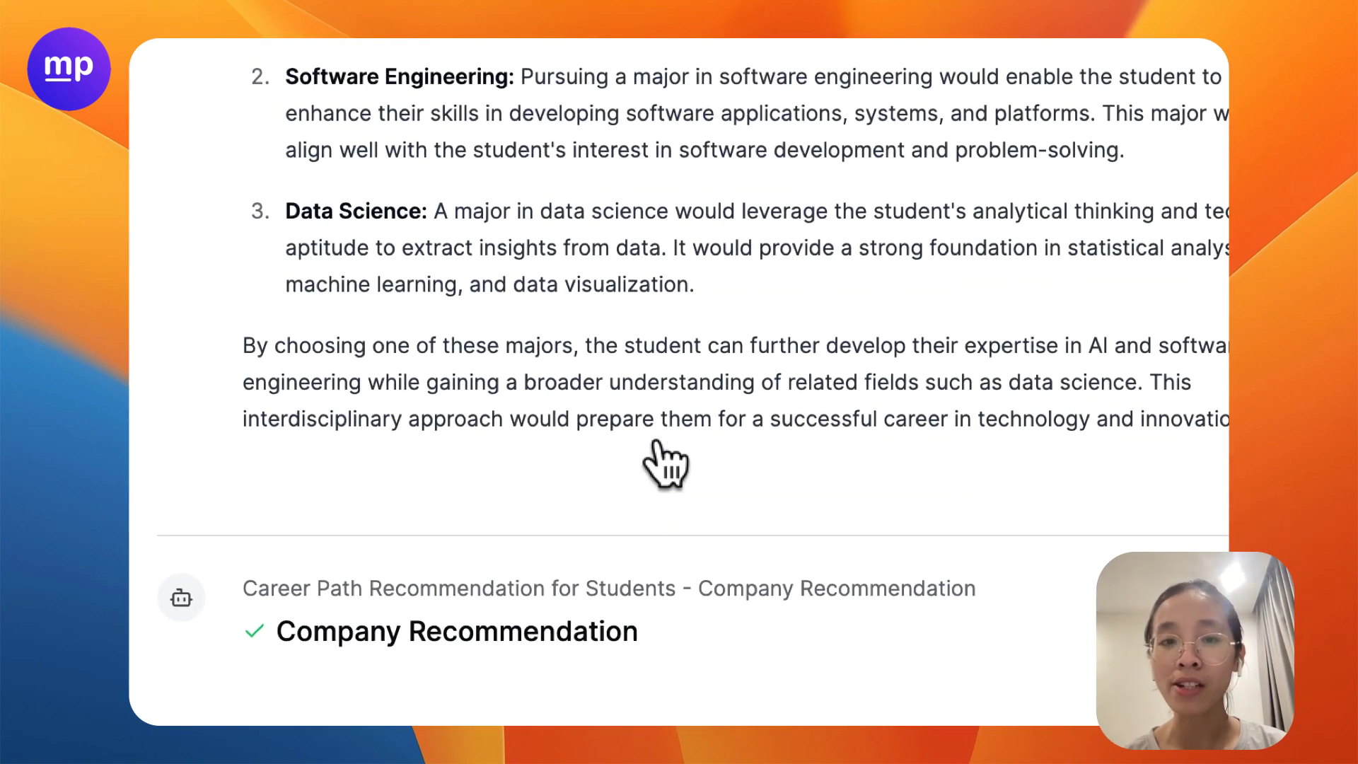
left_click(798, 613)
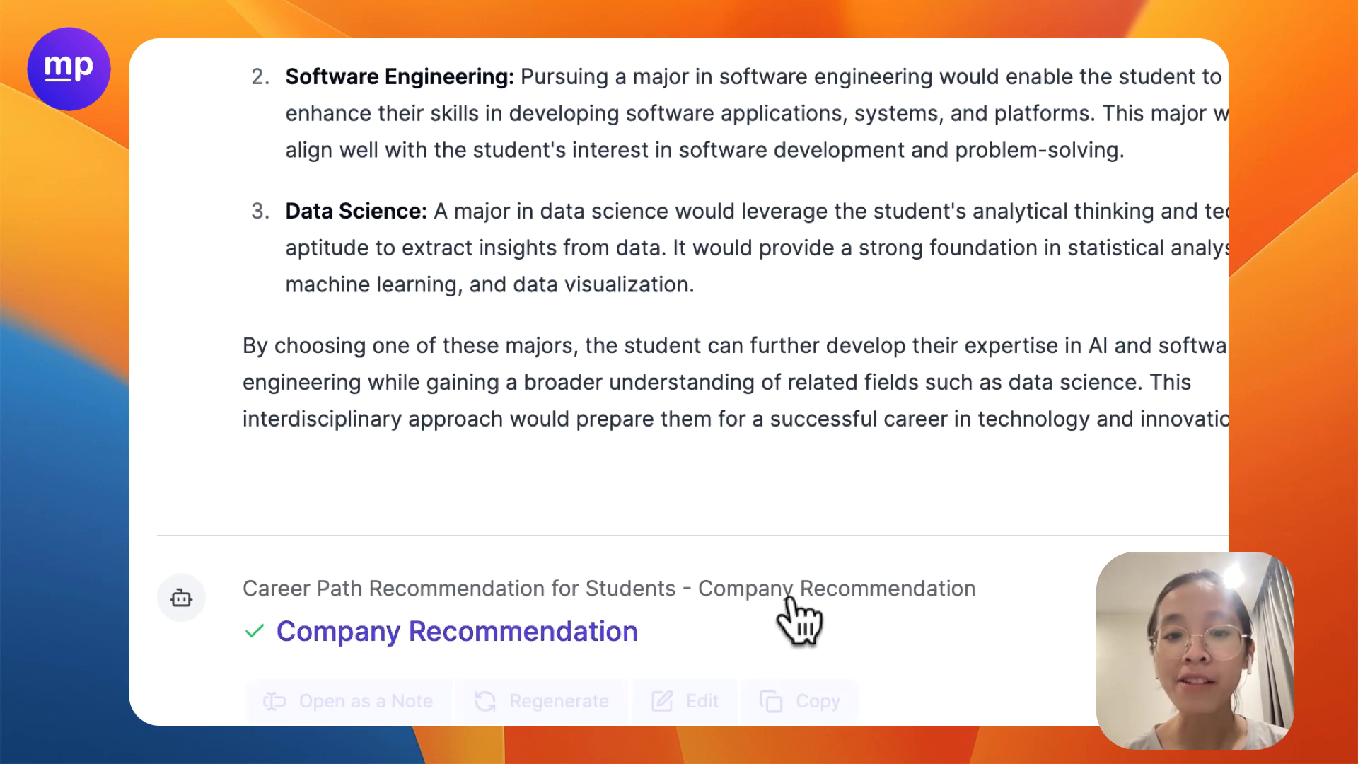
scroll(798, 615, "down", 5)
scroll(798, 616, "down", 4)
scroll(798, 617, "down", 5)
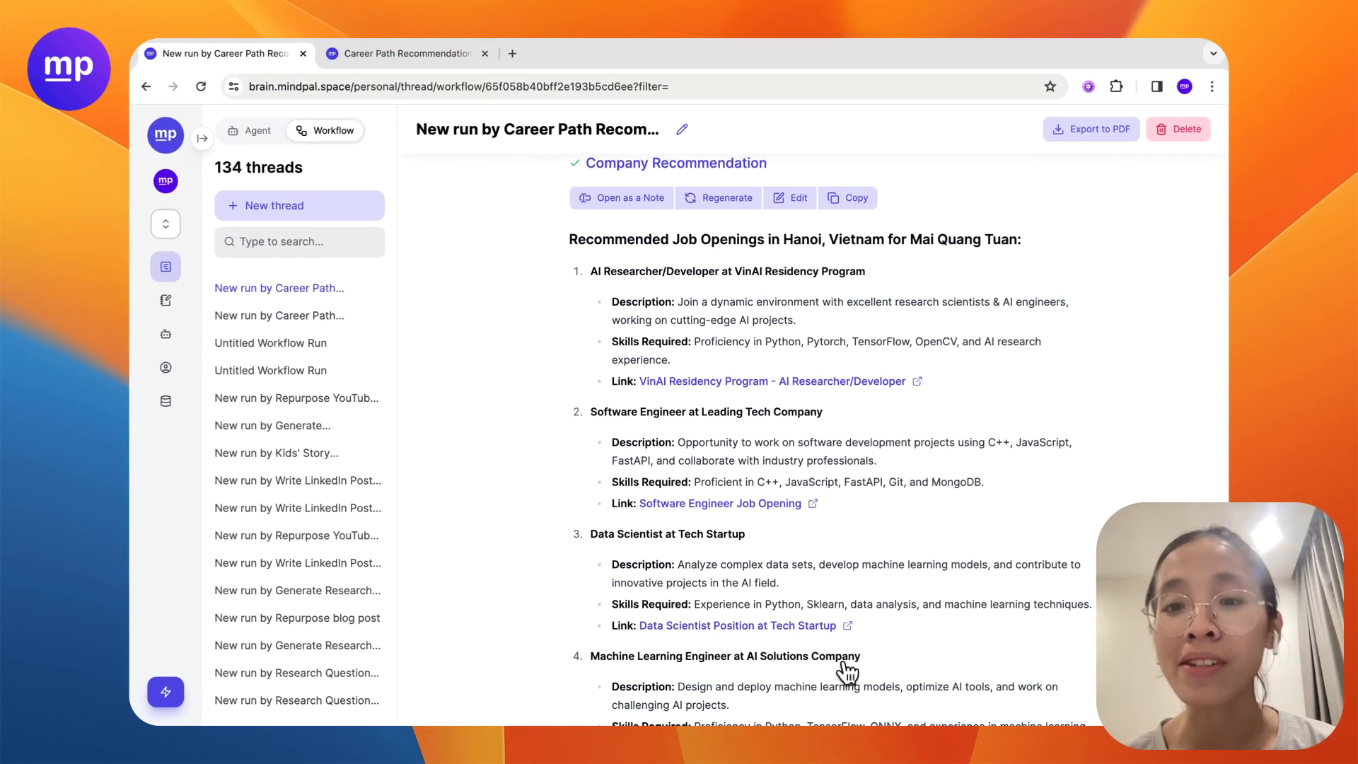
scroll(847, 671, "down", 5)
scroll(847, 671, "down", 3)
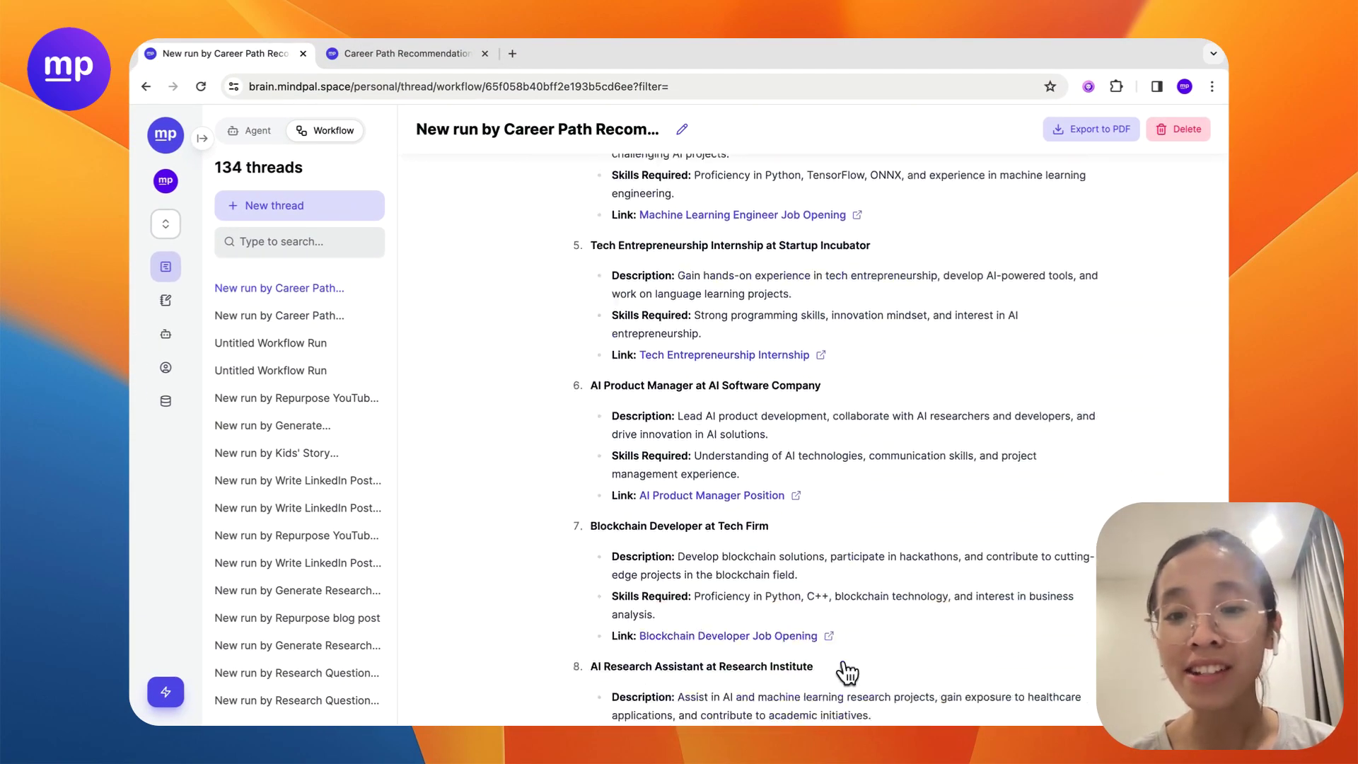
scroll(847, 671, "down", 2)
scroll(847, 671, "down", 5)
scroll(847, 670, "up", 5)
scroll(847, 671, "up", 5)
scroll(847, 670, "up", 5)
scroll(847, 671, "up", 3)
scroll(847, 670, "up", 5)
scroll(848, 672, "up", 5)
scroll(848, 671, "up", 3)
scroll(847, 671, "up", 2)
Collapse all four step outputs and switch to the workflow's build view.
left_click(842, 431)
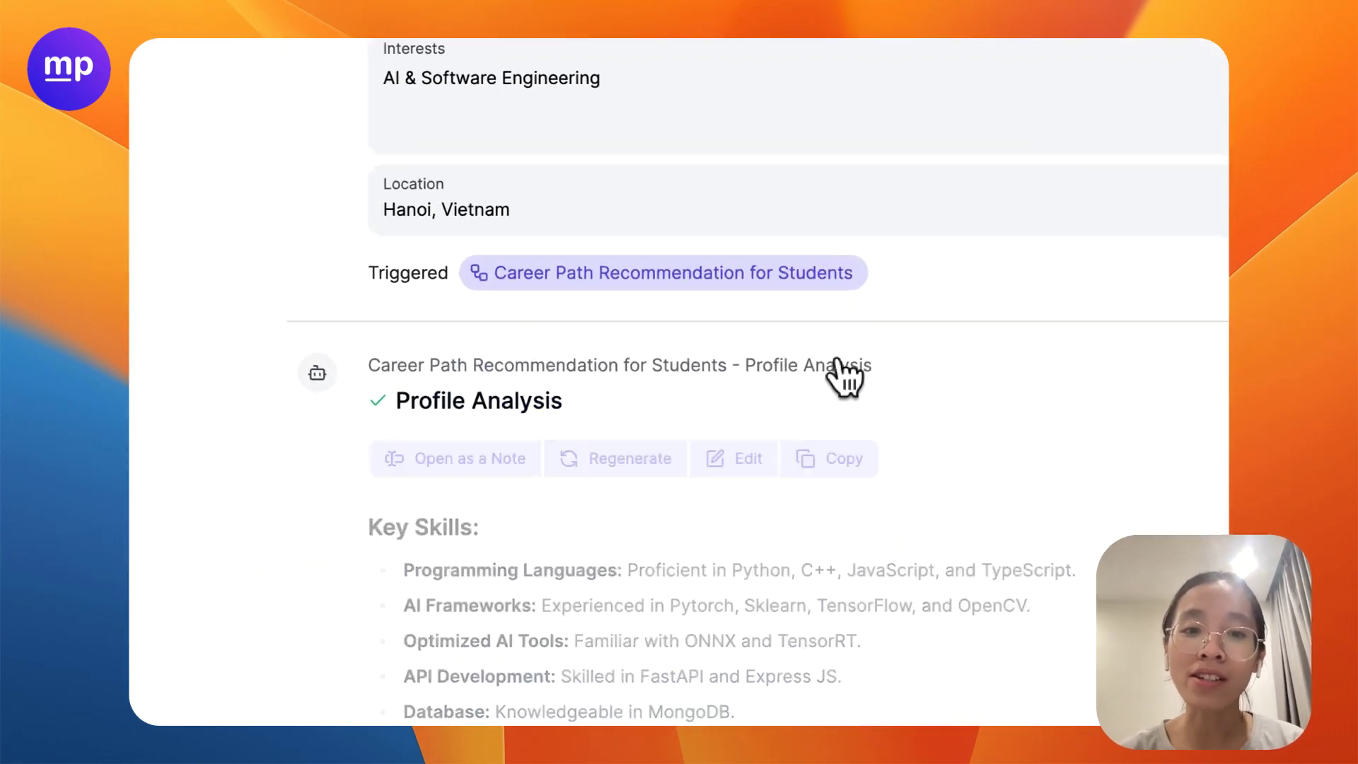
left_click(857, 520)
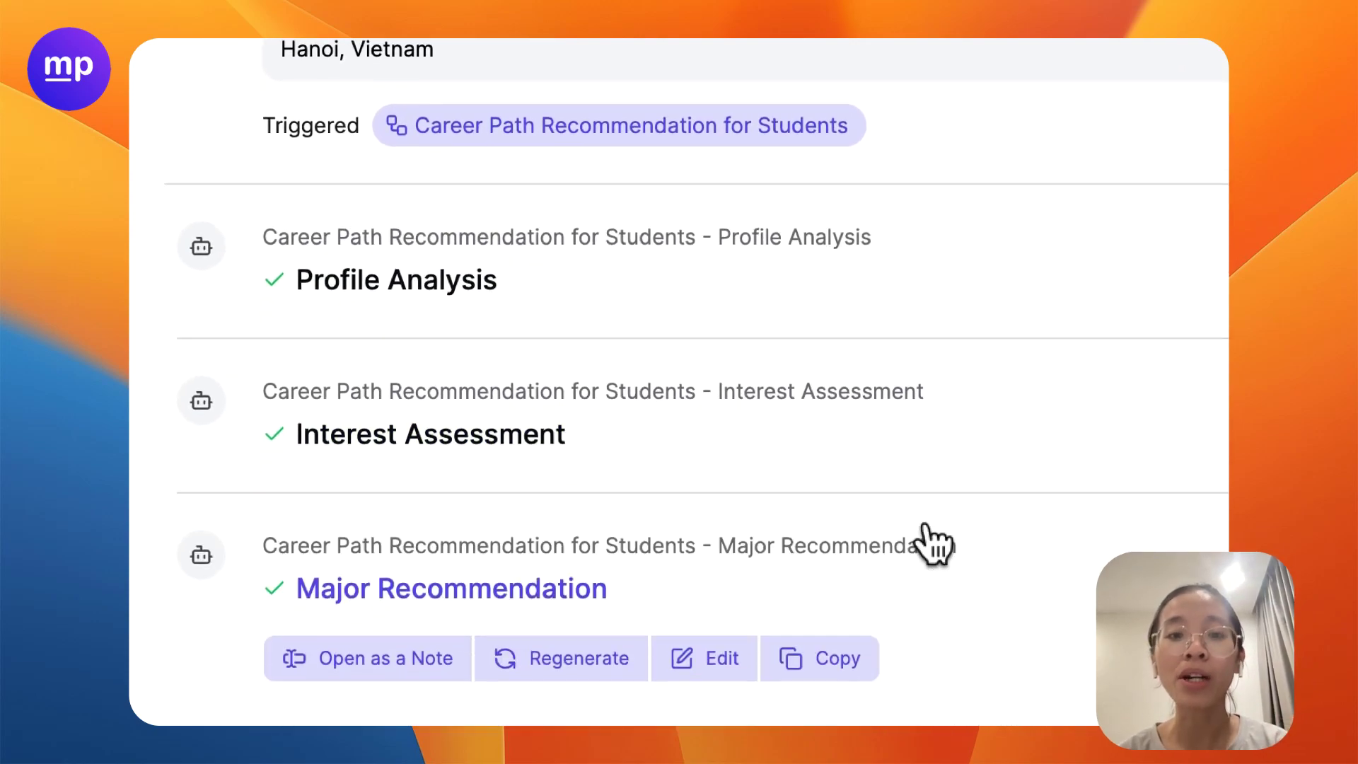
left_click(934, 545)
left_click(958, 557)
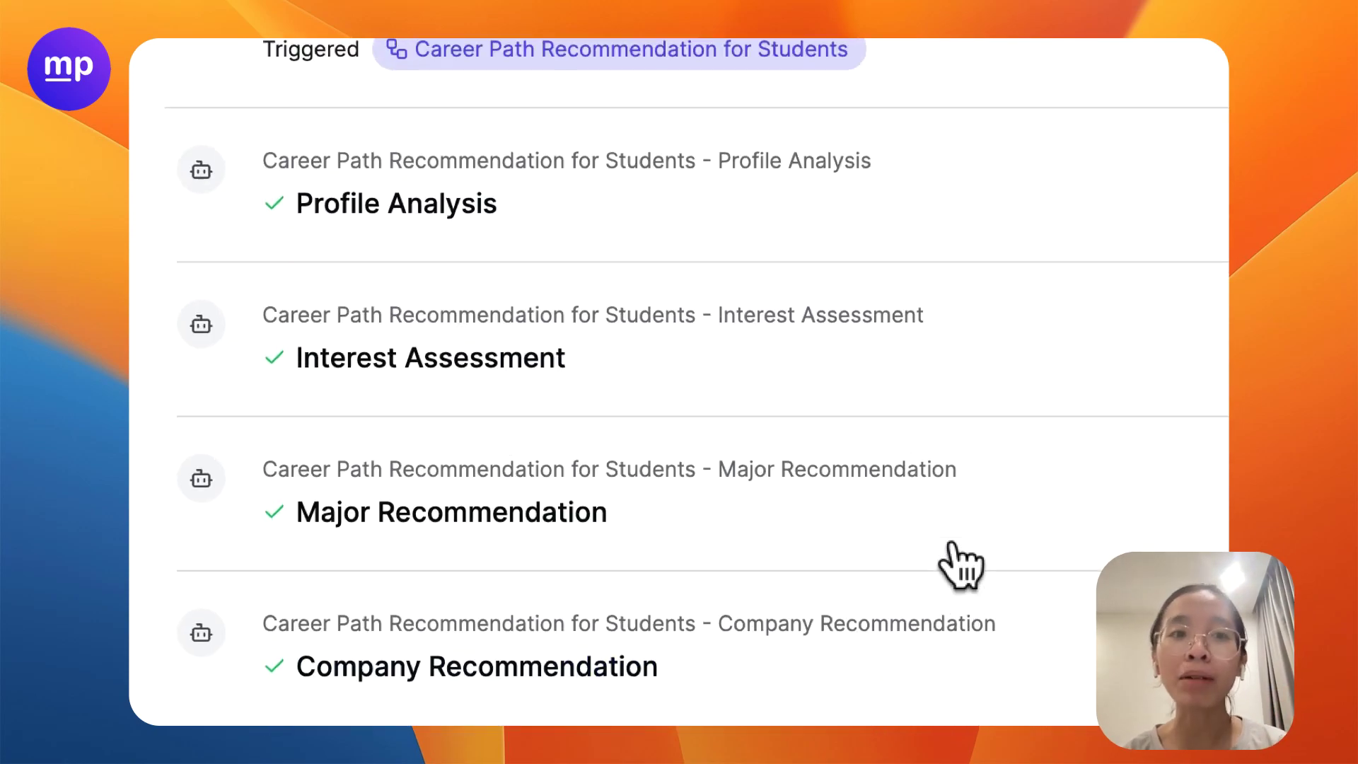
scroll(961, 566, "up", 3)
scroll(744, 531, "up", 5)
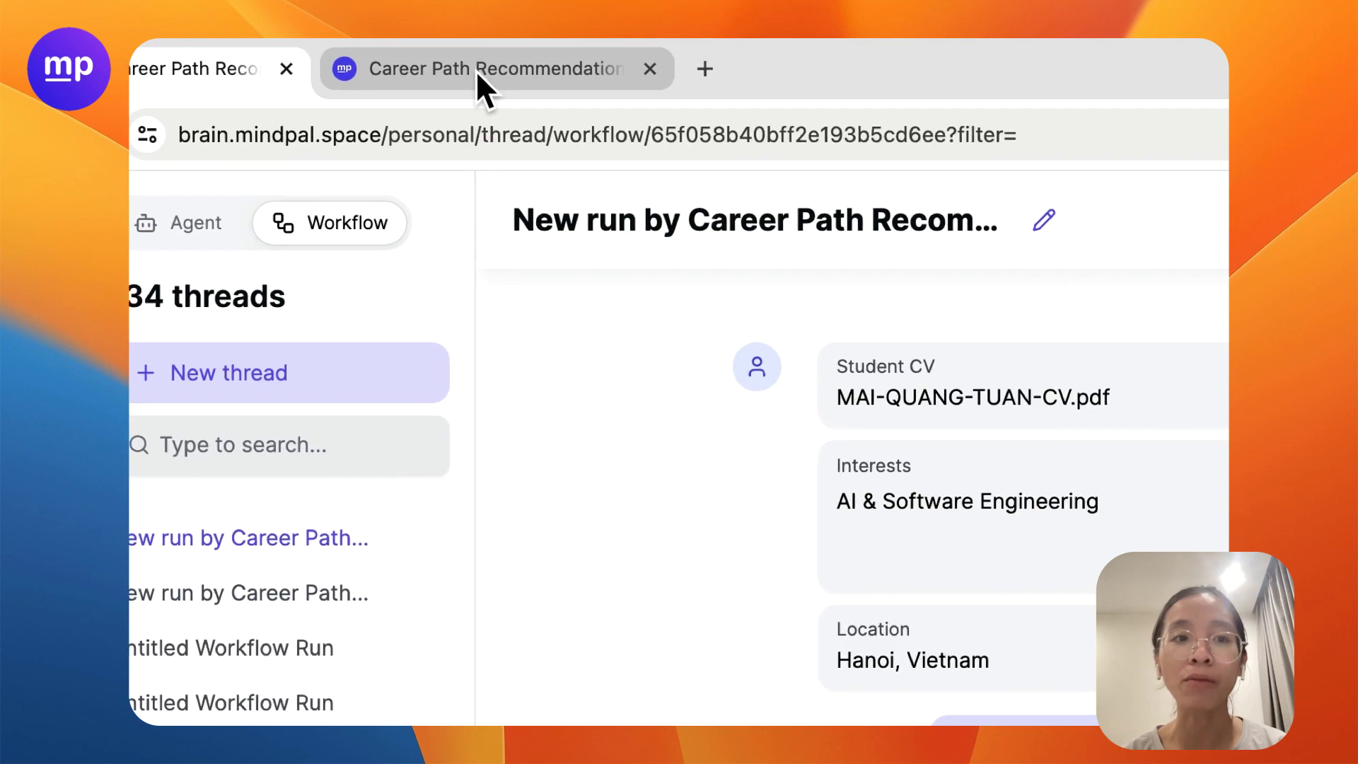
left_click(476, 70)
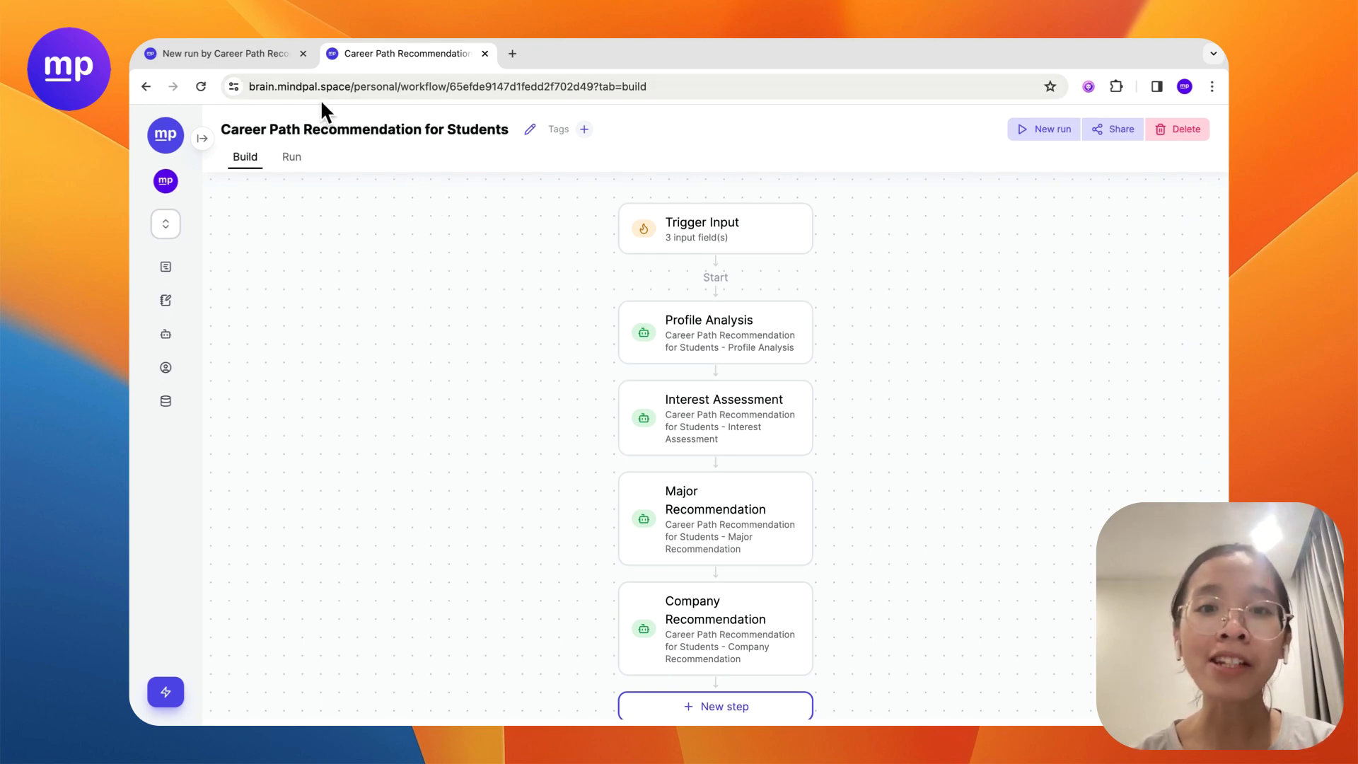
left_click(680, 226)
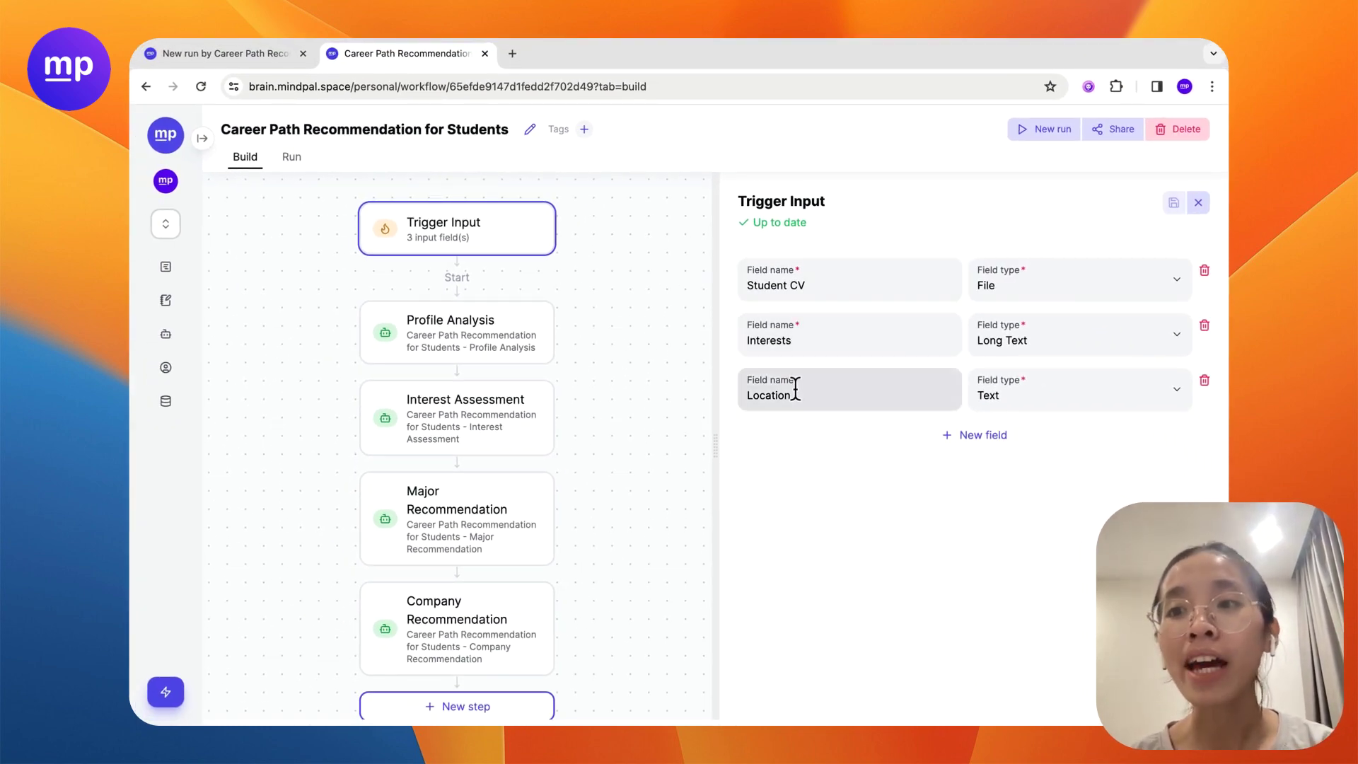
left_click(1197, 201)
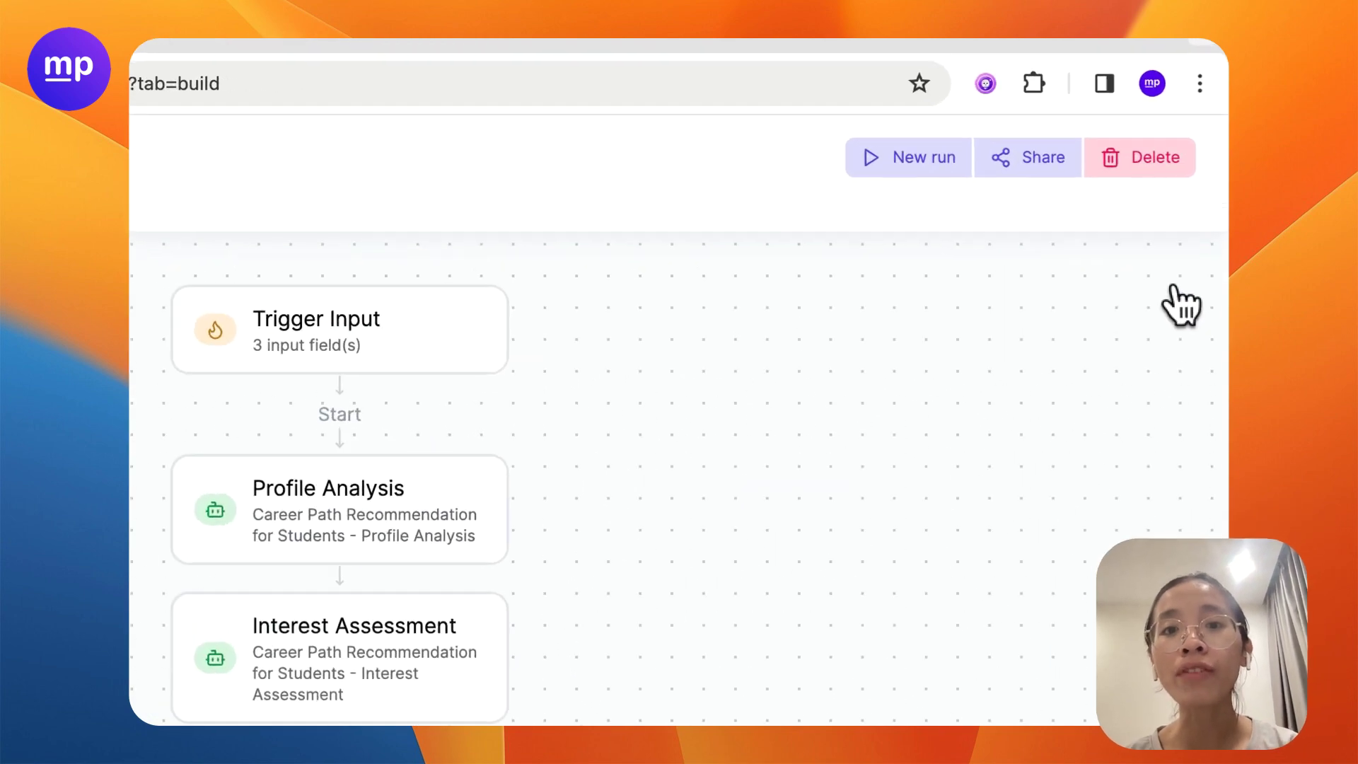
left_click_drag(944, 319, 948, 409)
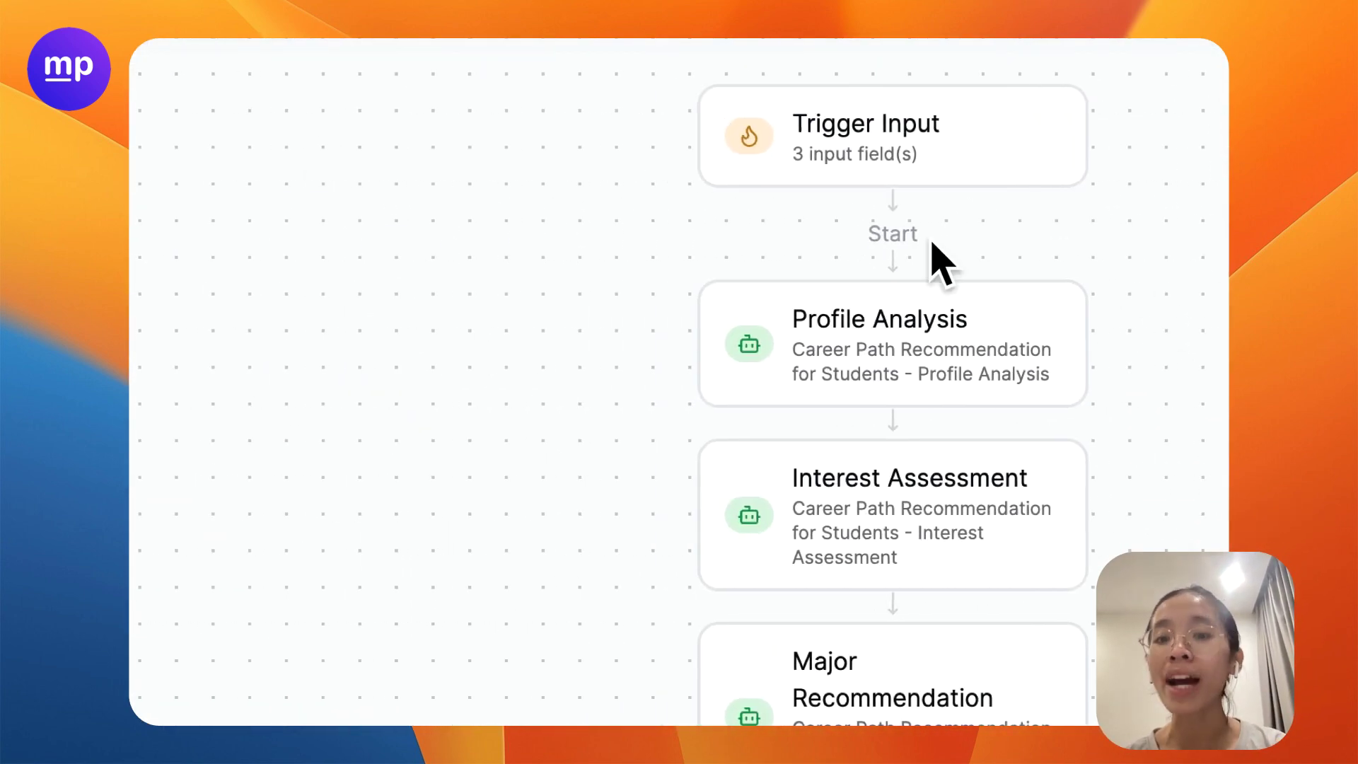
scroll(948, 409, "down", 3)
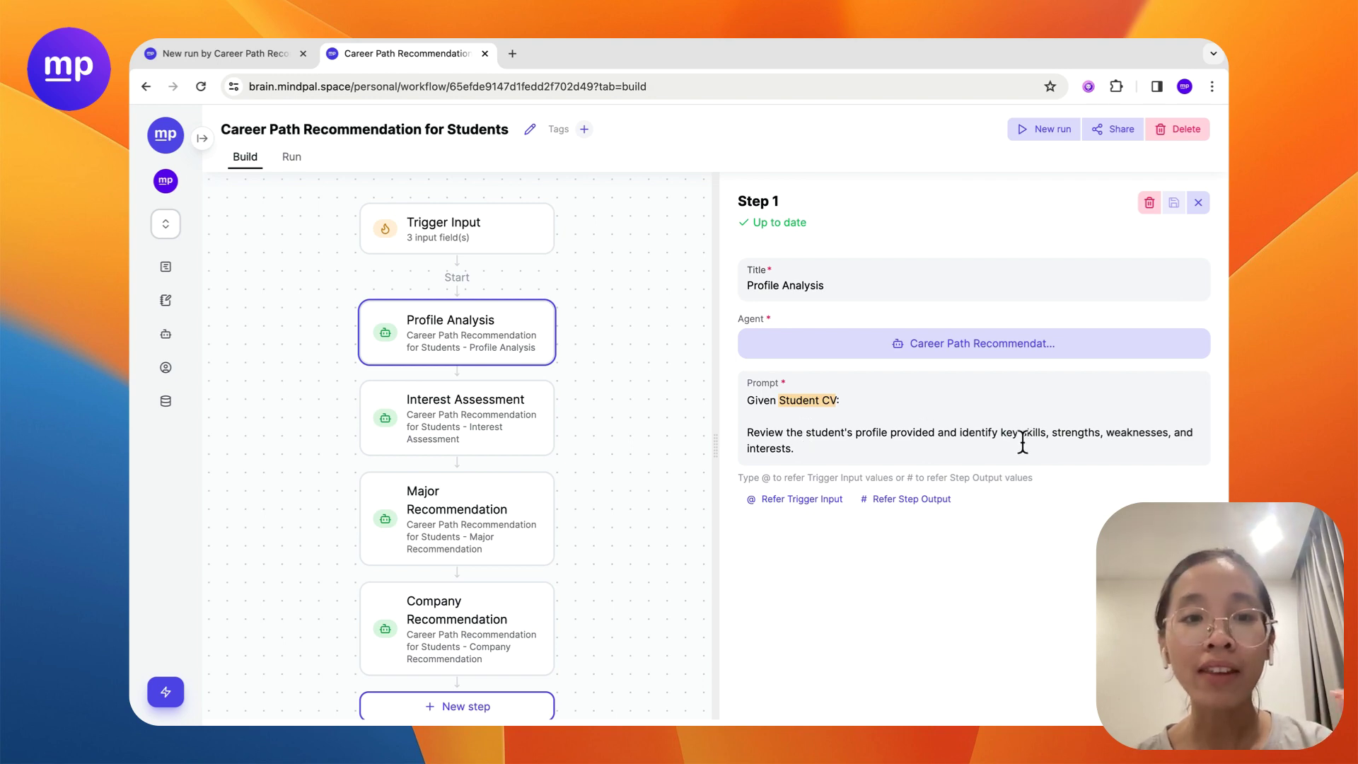
Read the Interest Assessment step's prompt, then select the Major Recommendation step.
left_click(468, 414)
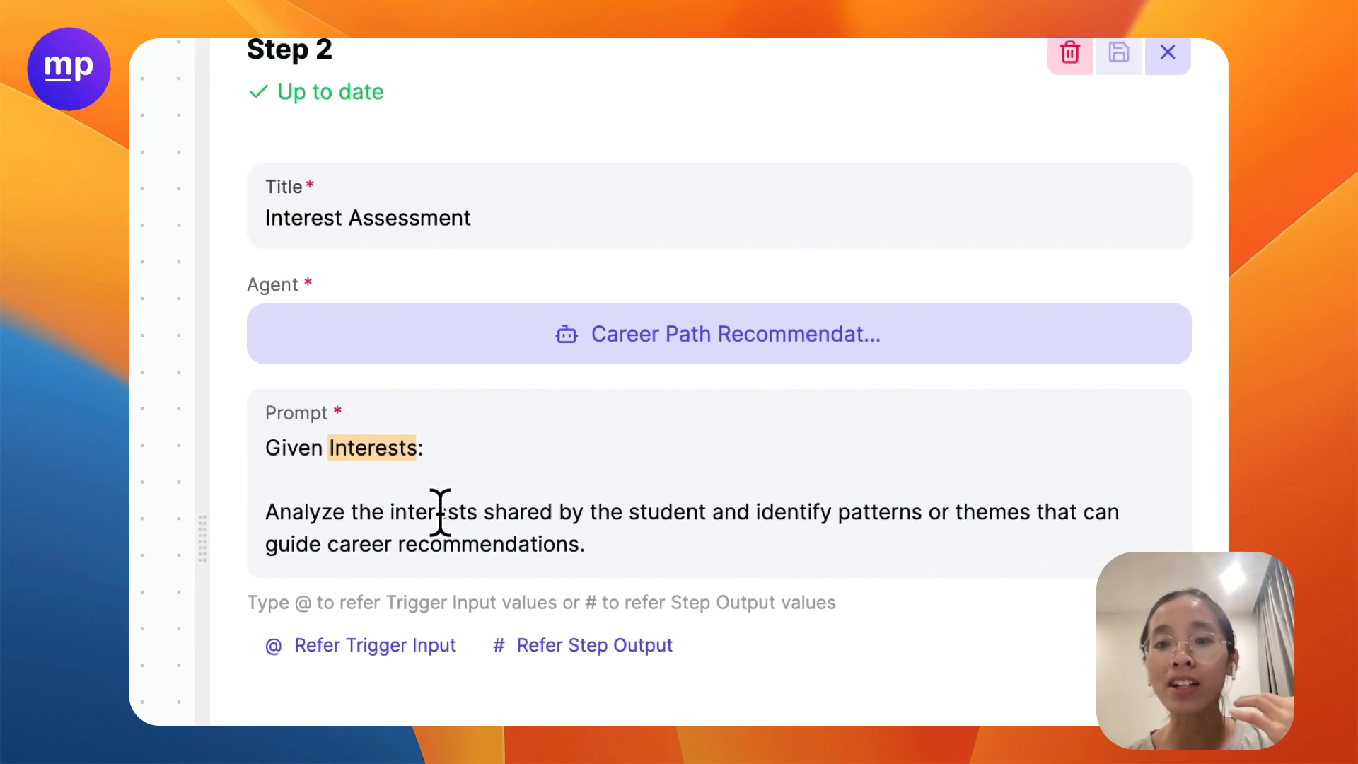
left_click(397, 448)
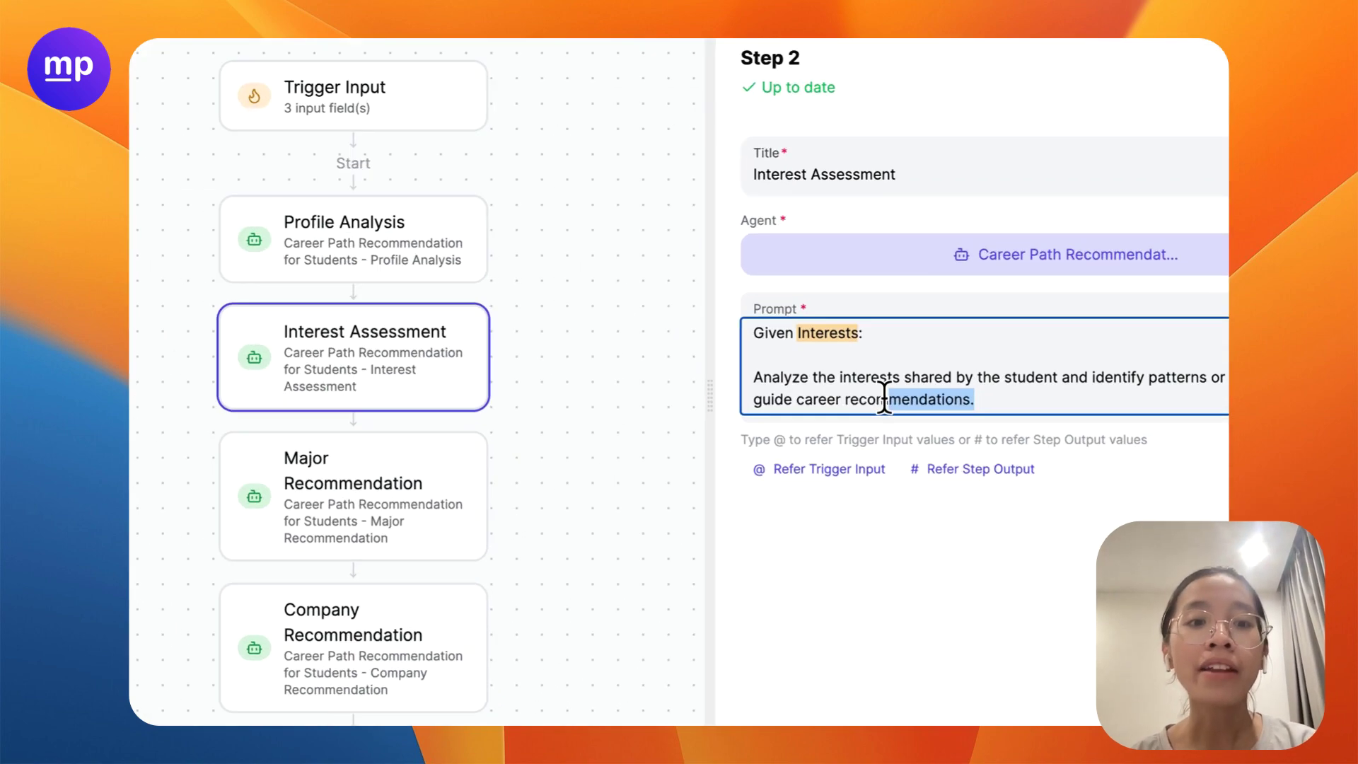
left_click(456, 517)
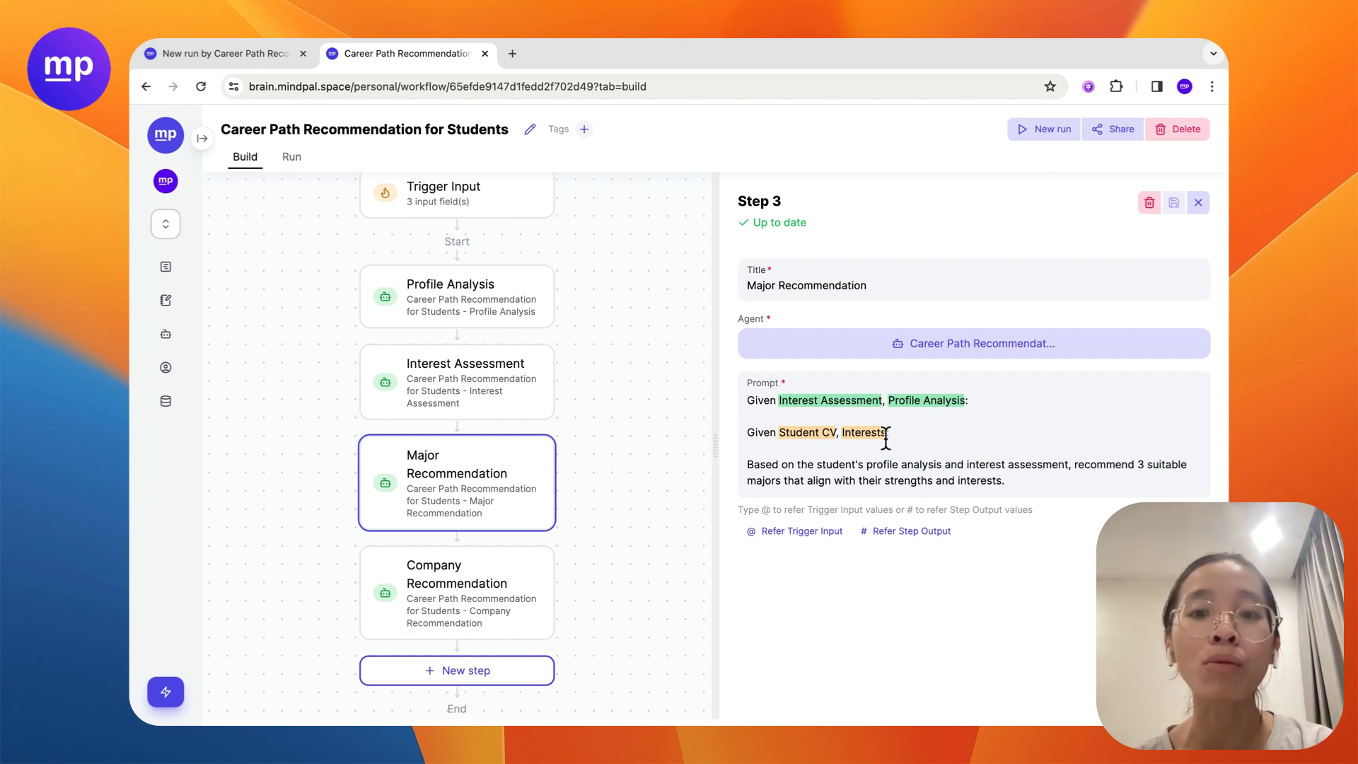
Select the Company Recommendation step and show its agent dropdown.
left_click(507, 565)
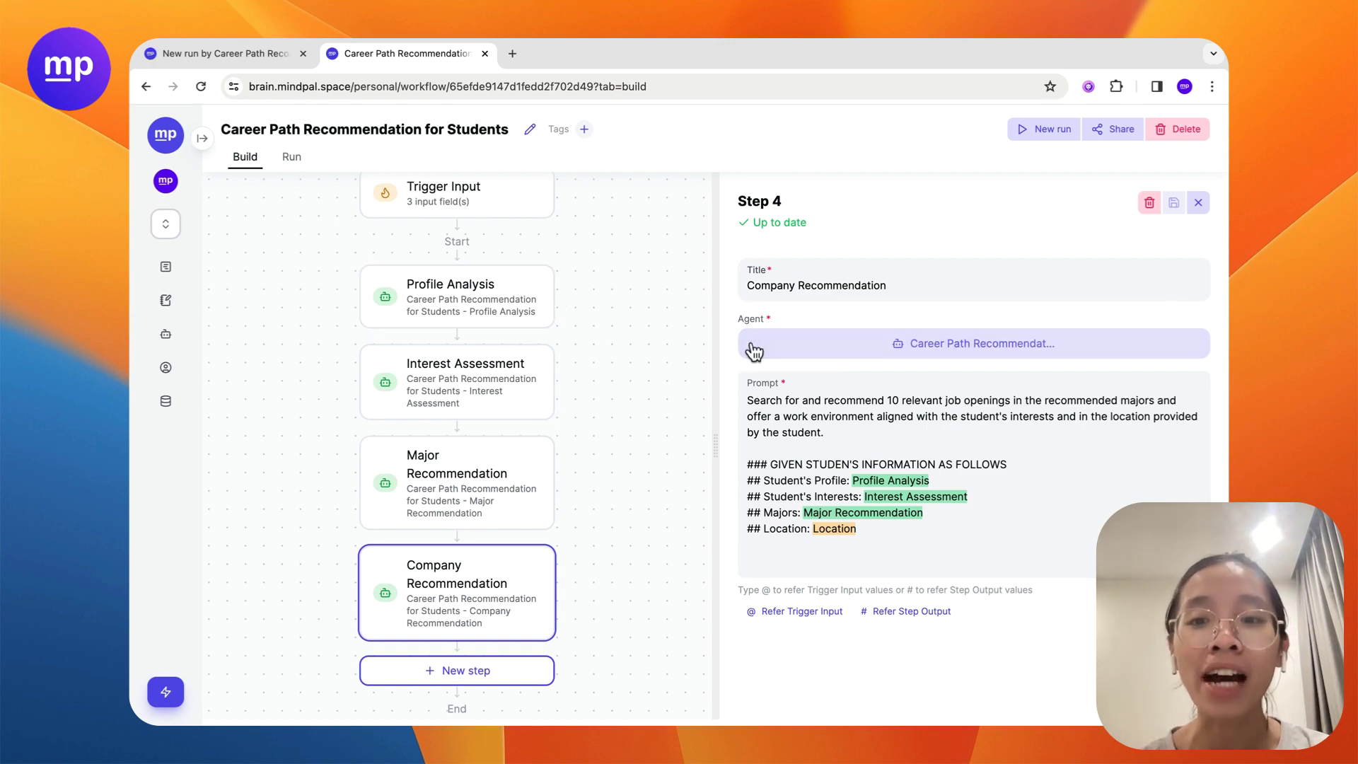
left_click(801, 343)
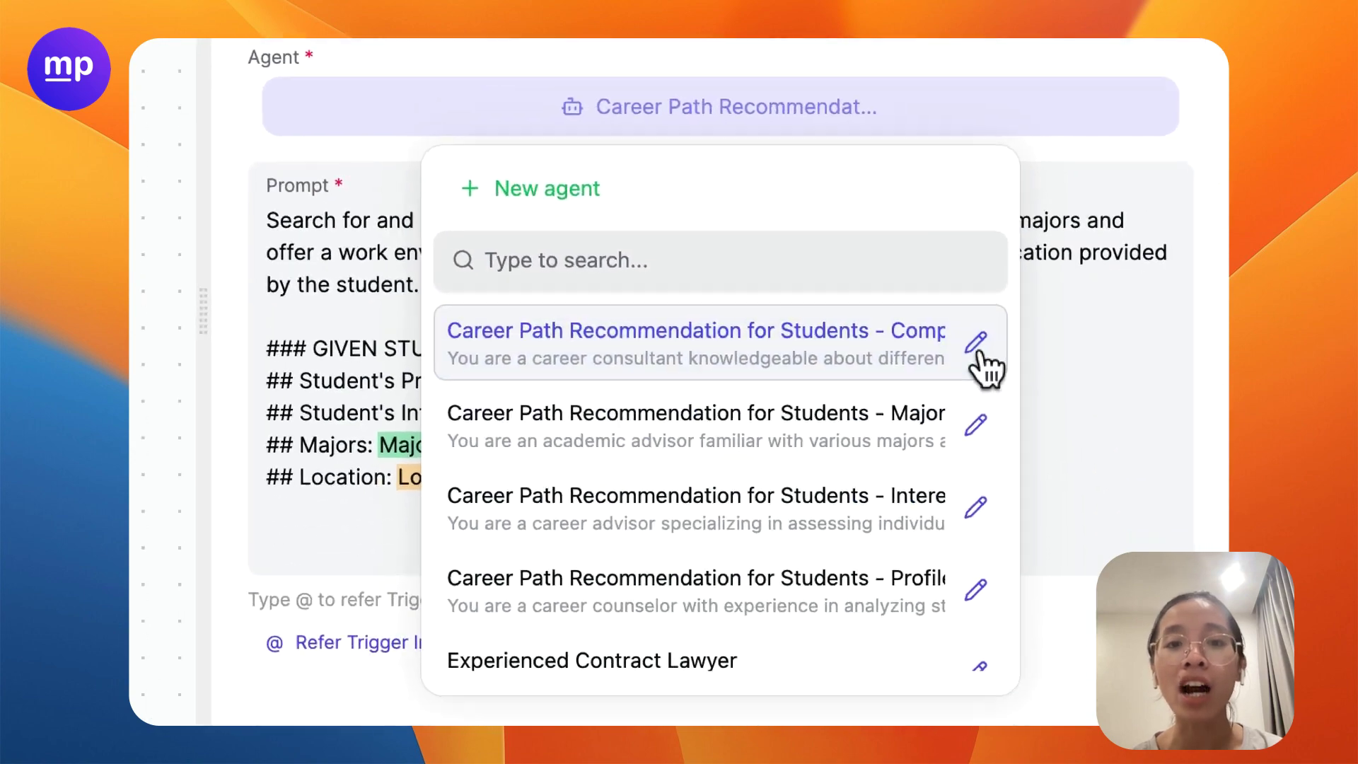
left_click(985, 365)
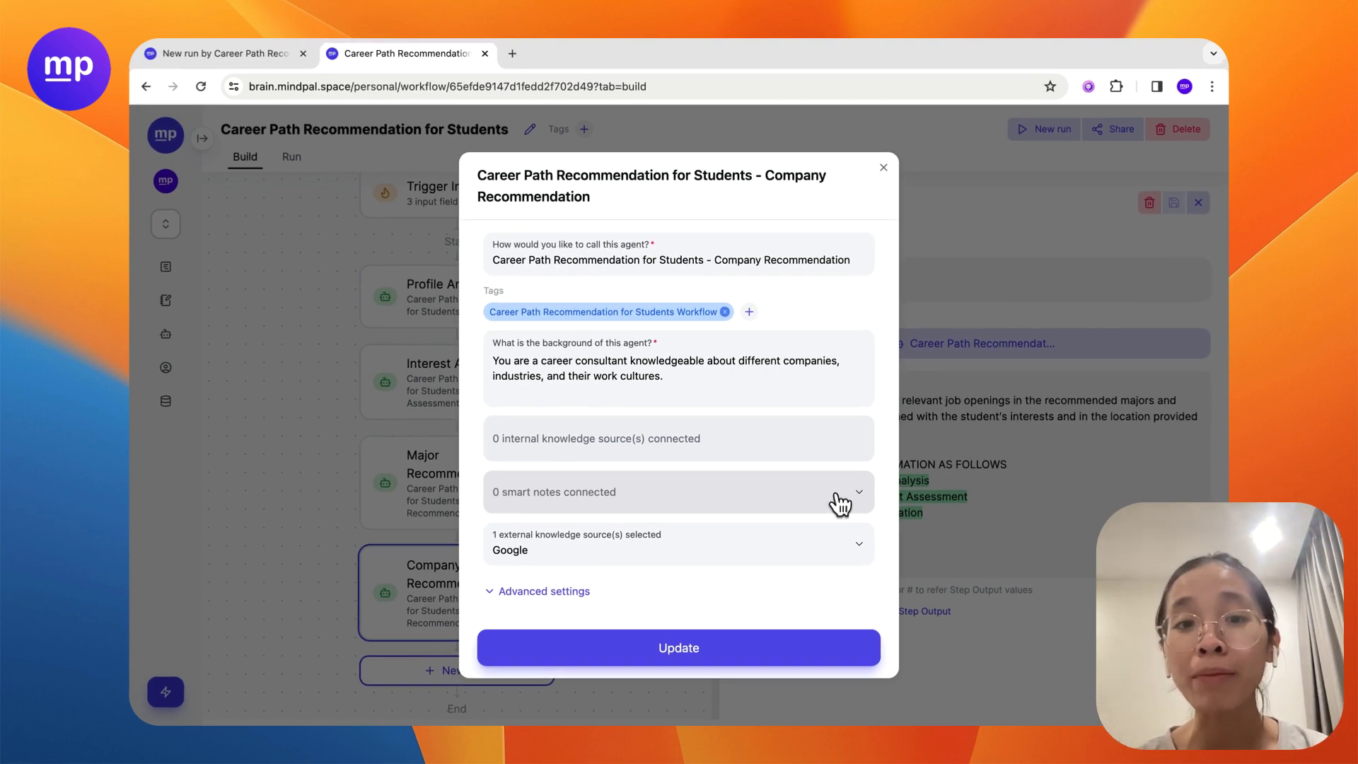
left_click(698, 547)
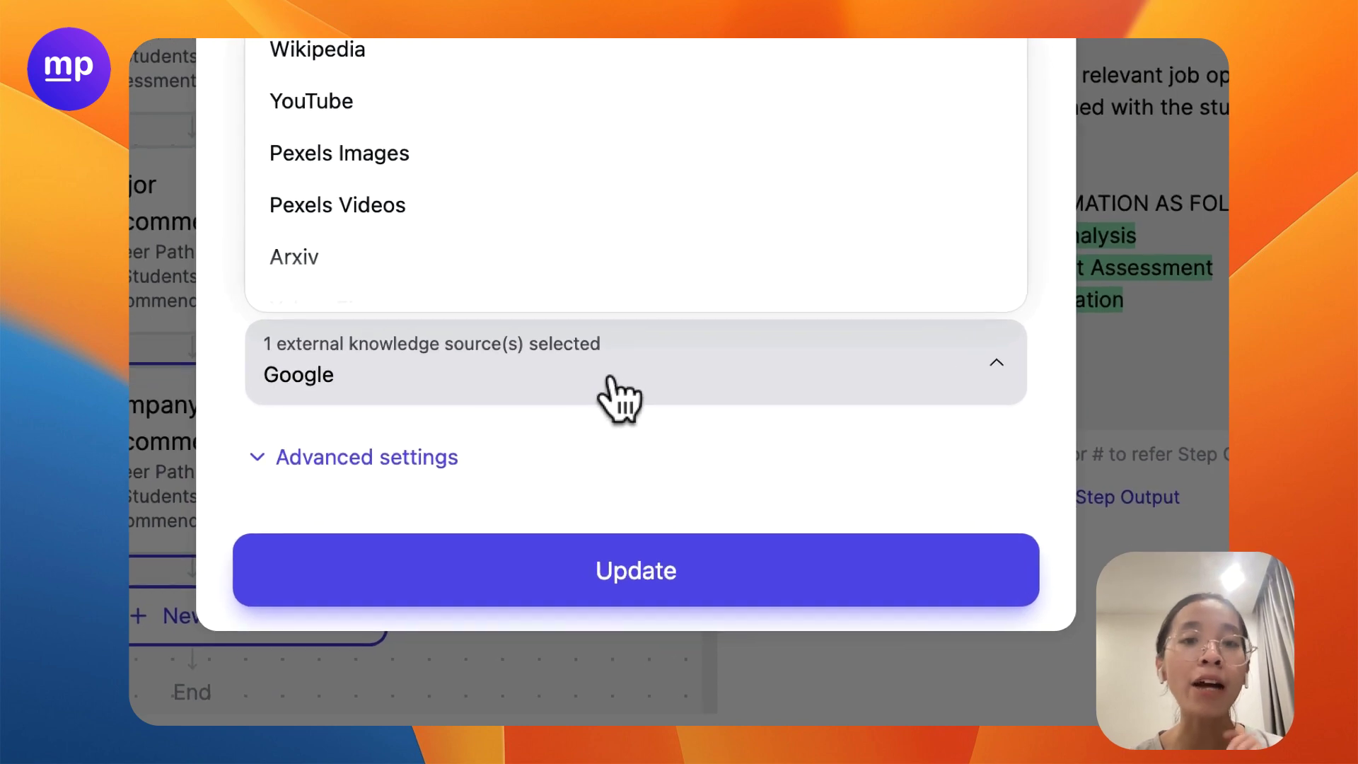
left_click(616, 382)
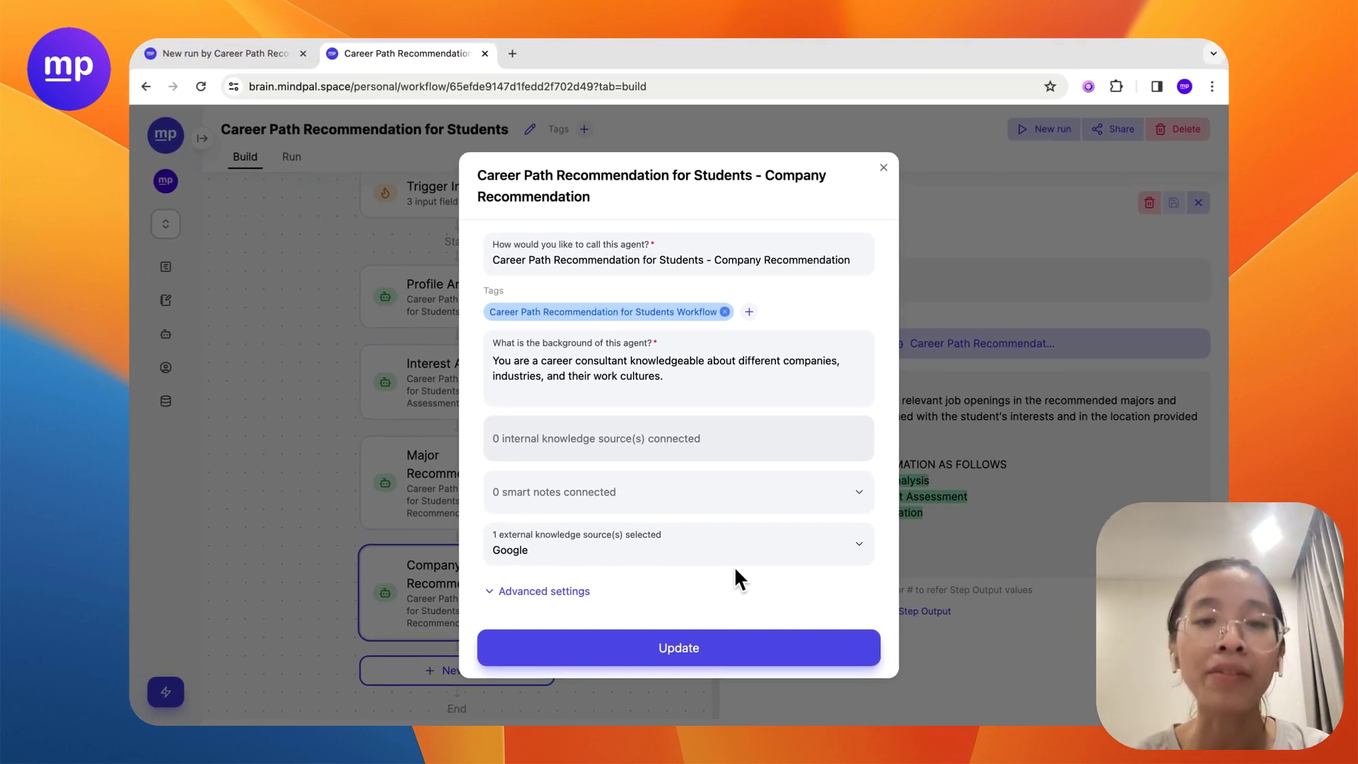
left_click(882, 168)
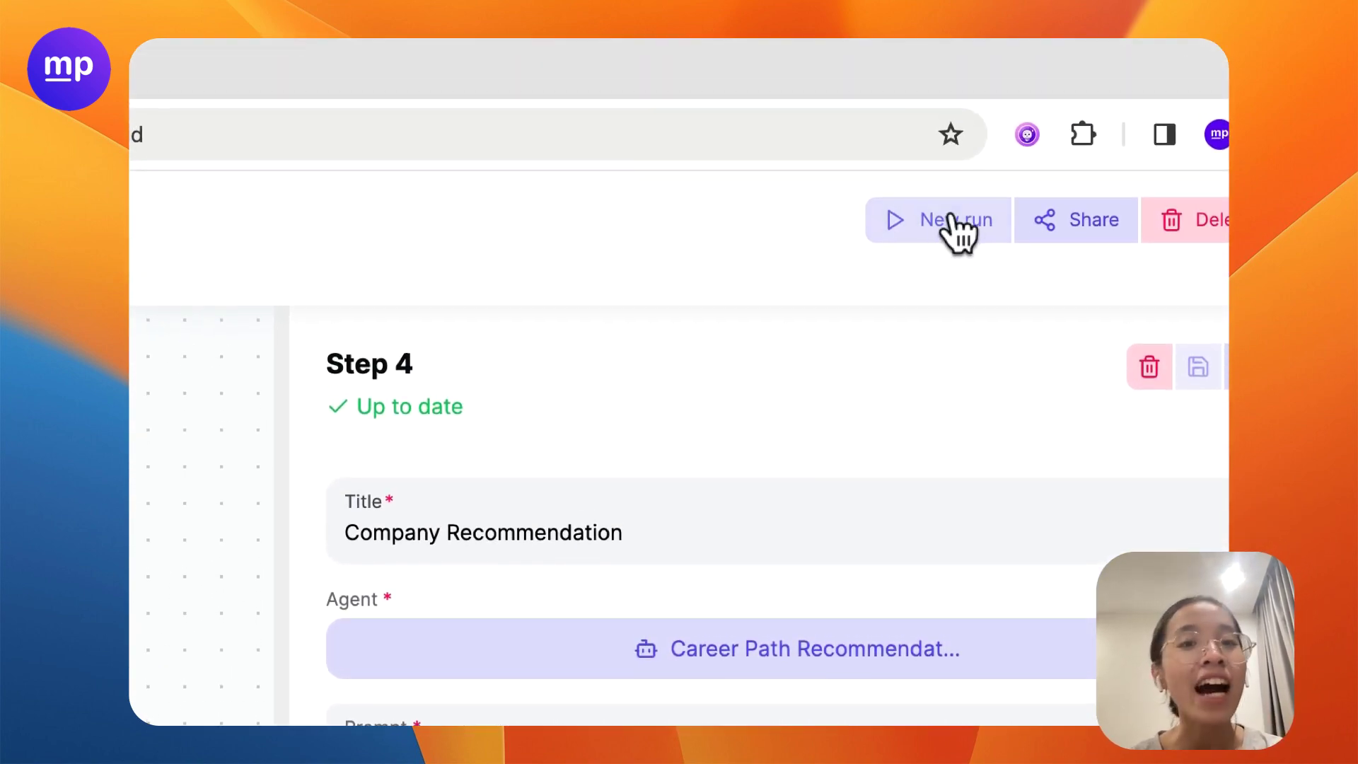
Start a new run and upload the second CV file as the Student CV.
left_click(955, 220)
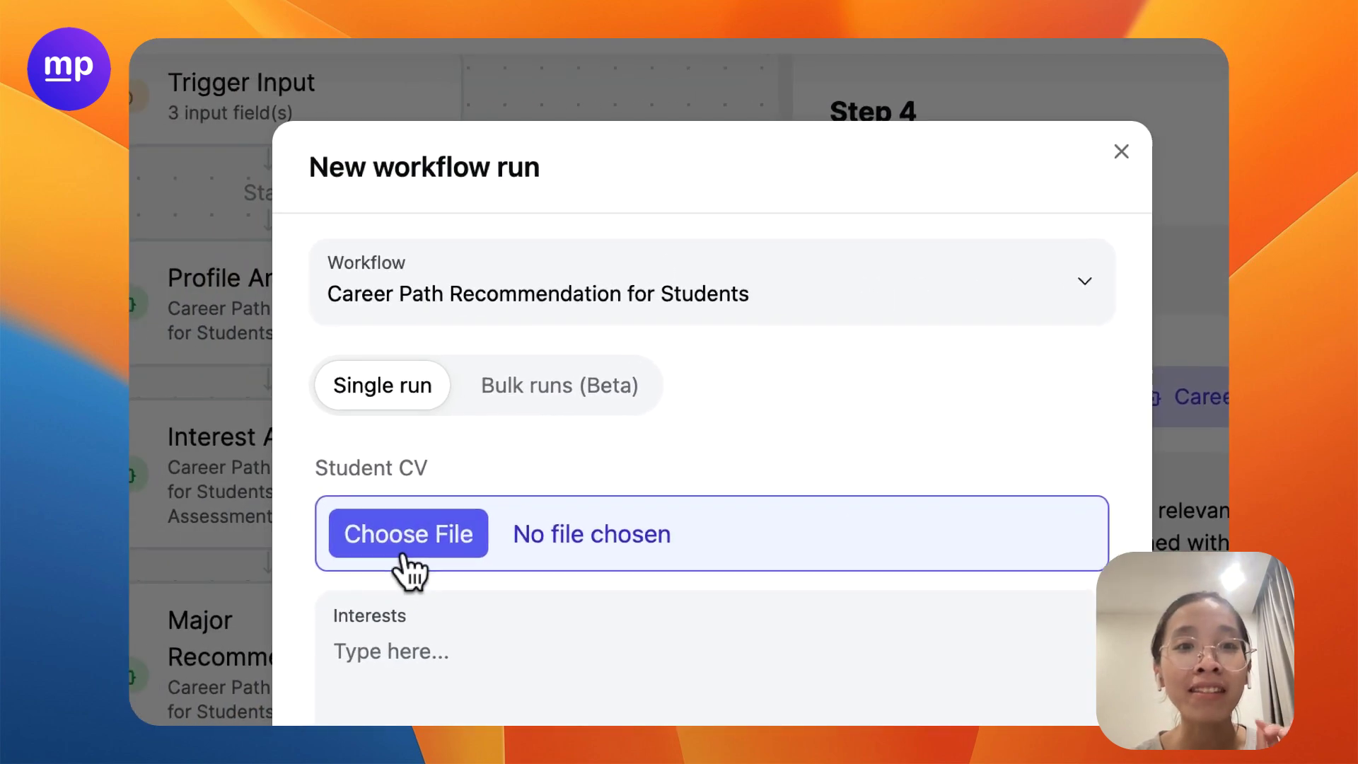
left_click(398, 566)
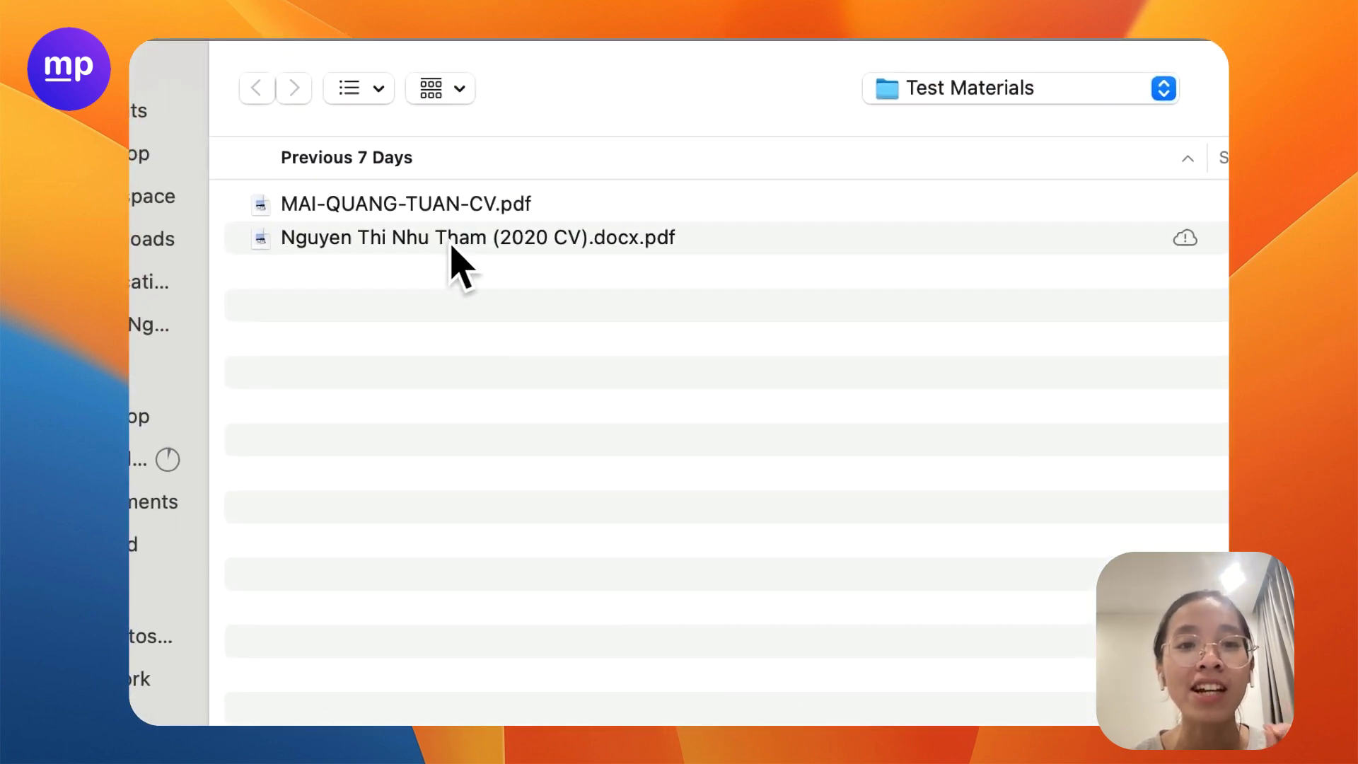
left_click(456, 242)
double_click(459, 259)
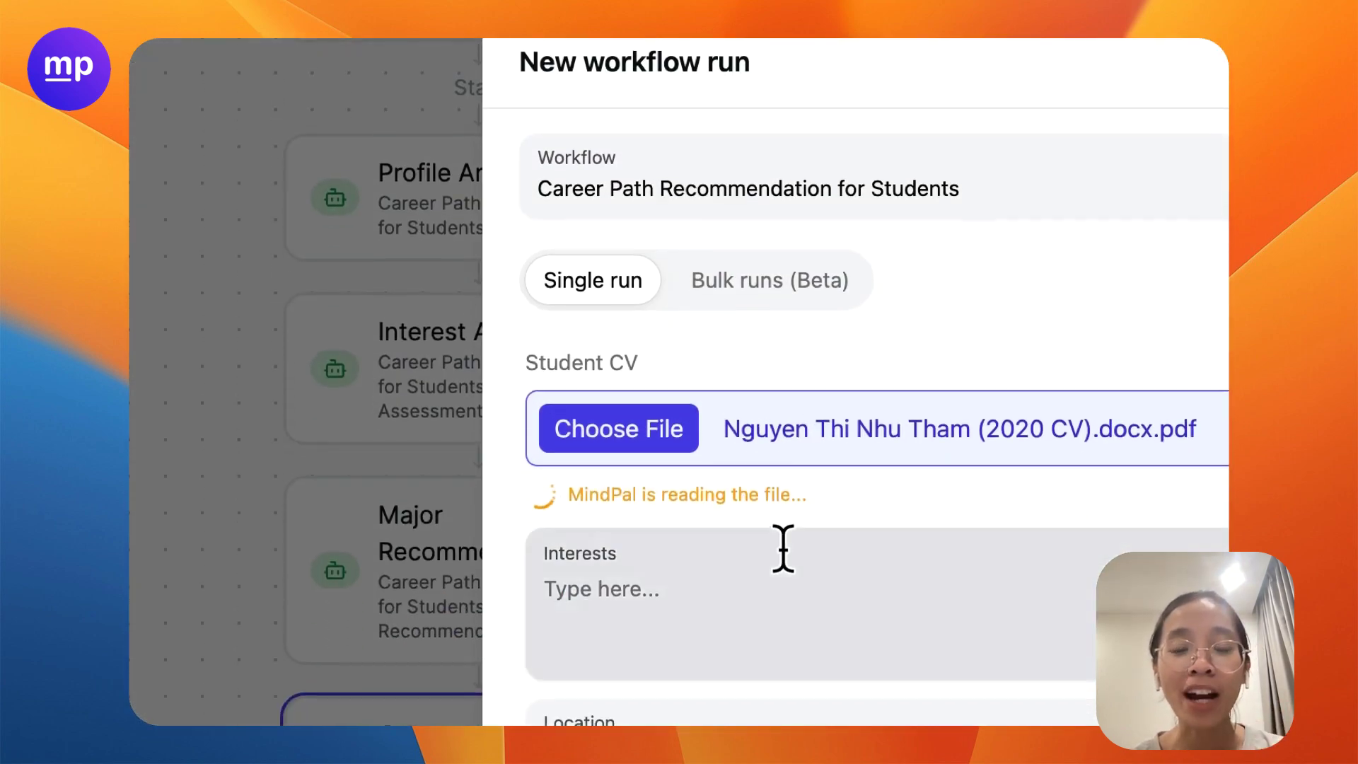
scroll(807, 510, "down", 1)
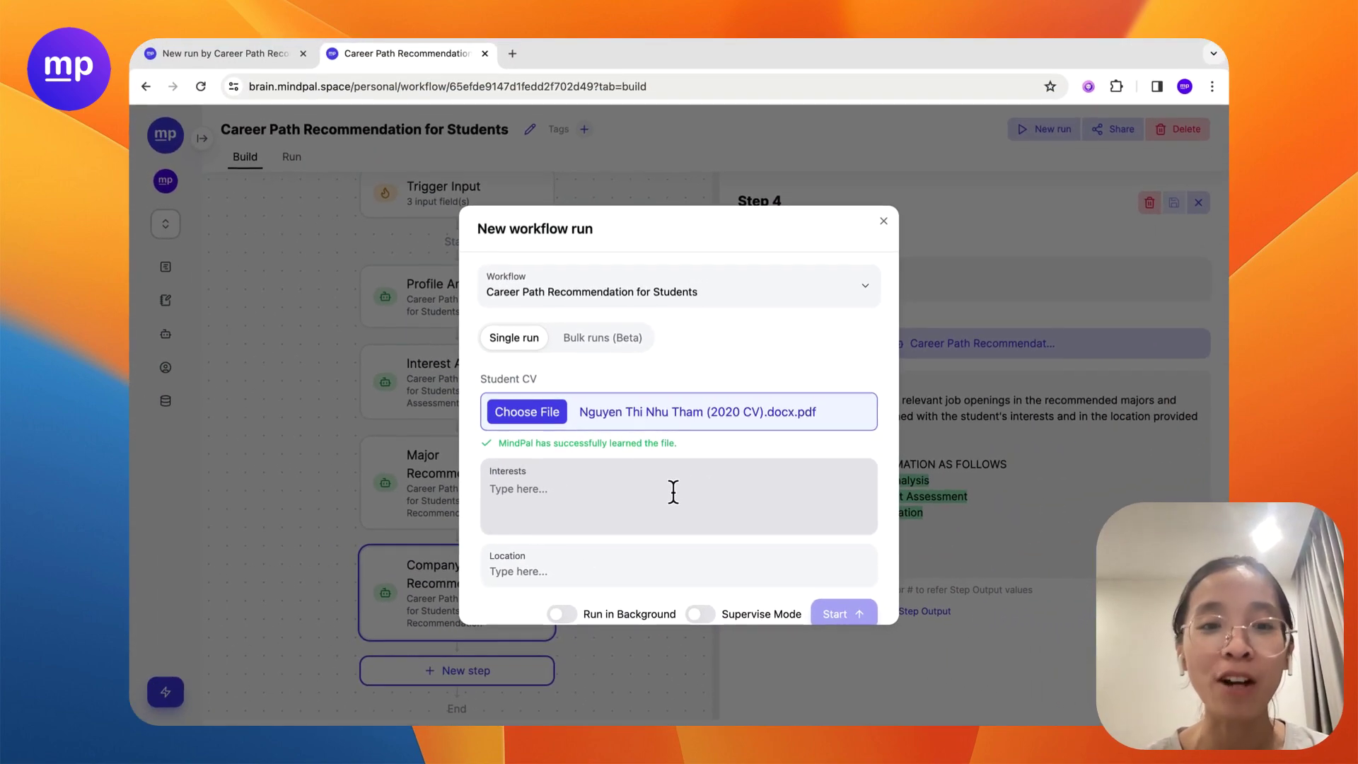
Enter 'Marketing & Sales' as the interests and 'Vietnam' as the location.
left_click(672, 491)
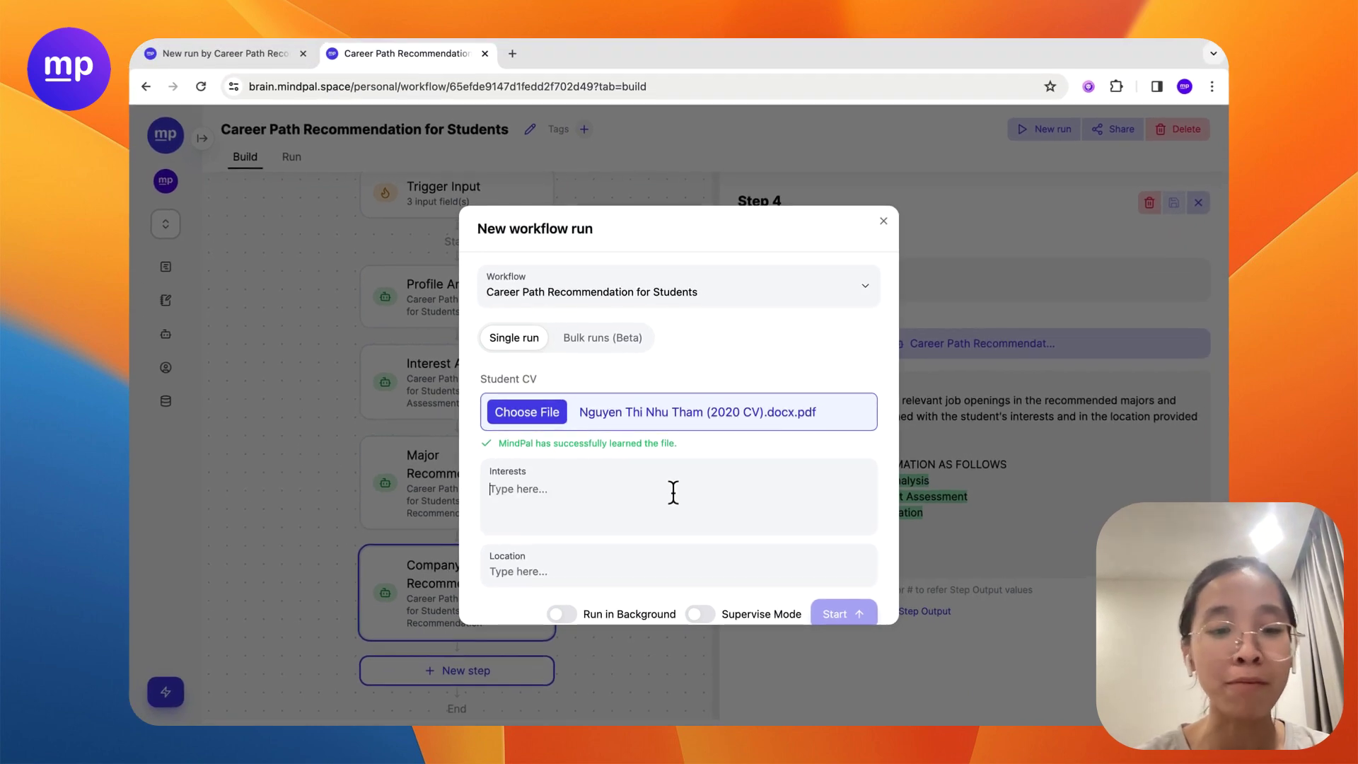
type("MArket")
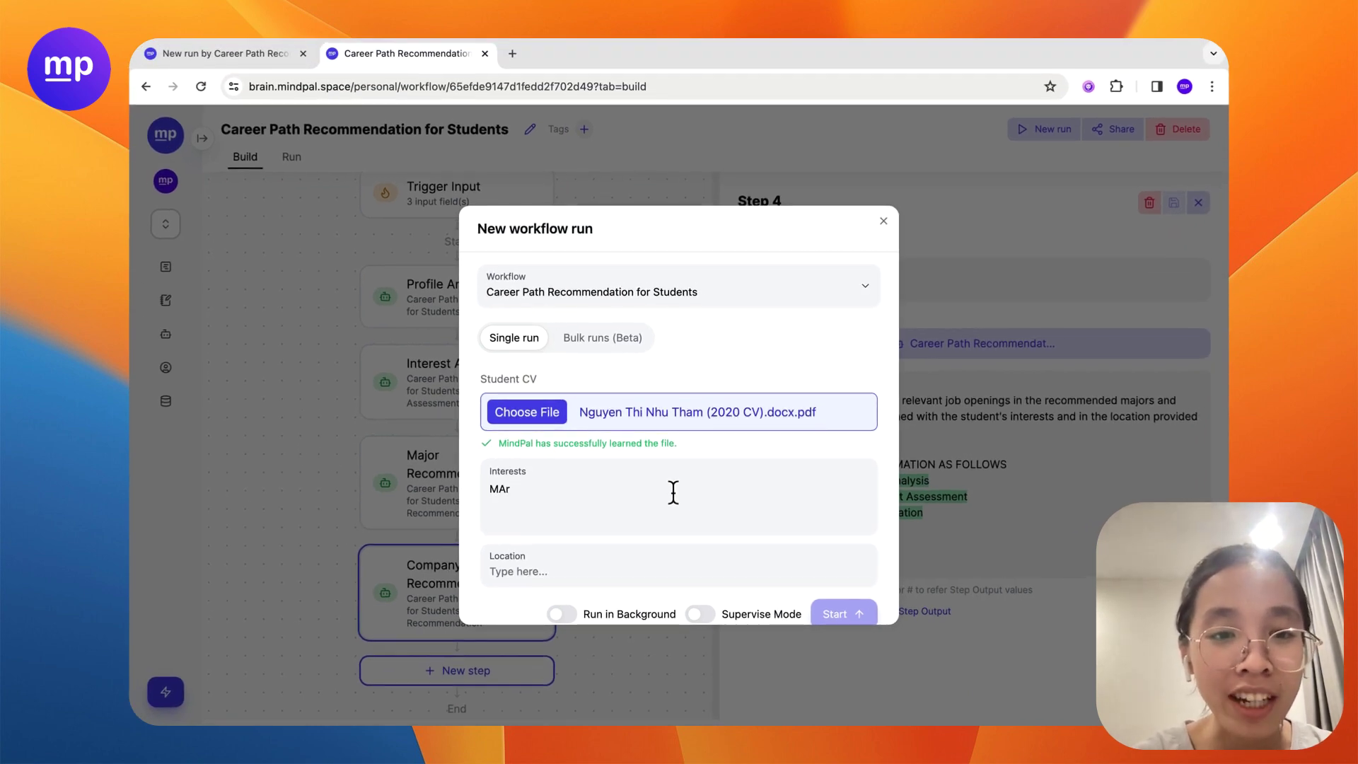
key("BackSpace")
type("ak")
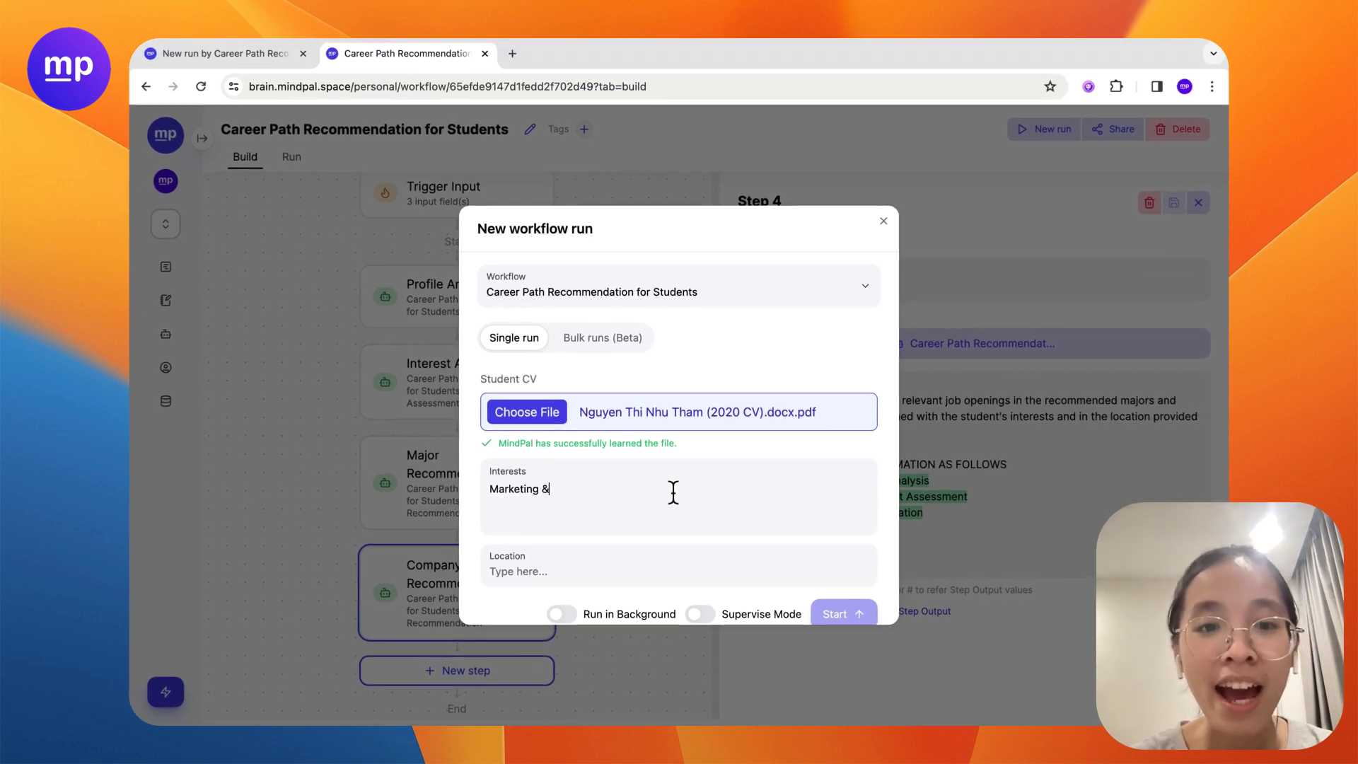
type("les")
left_click(680, 568)
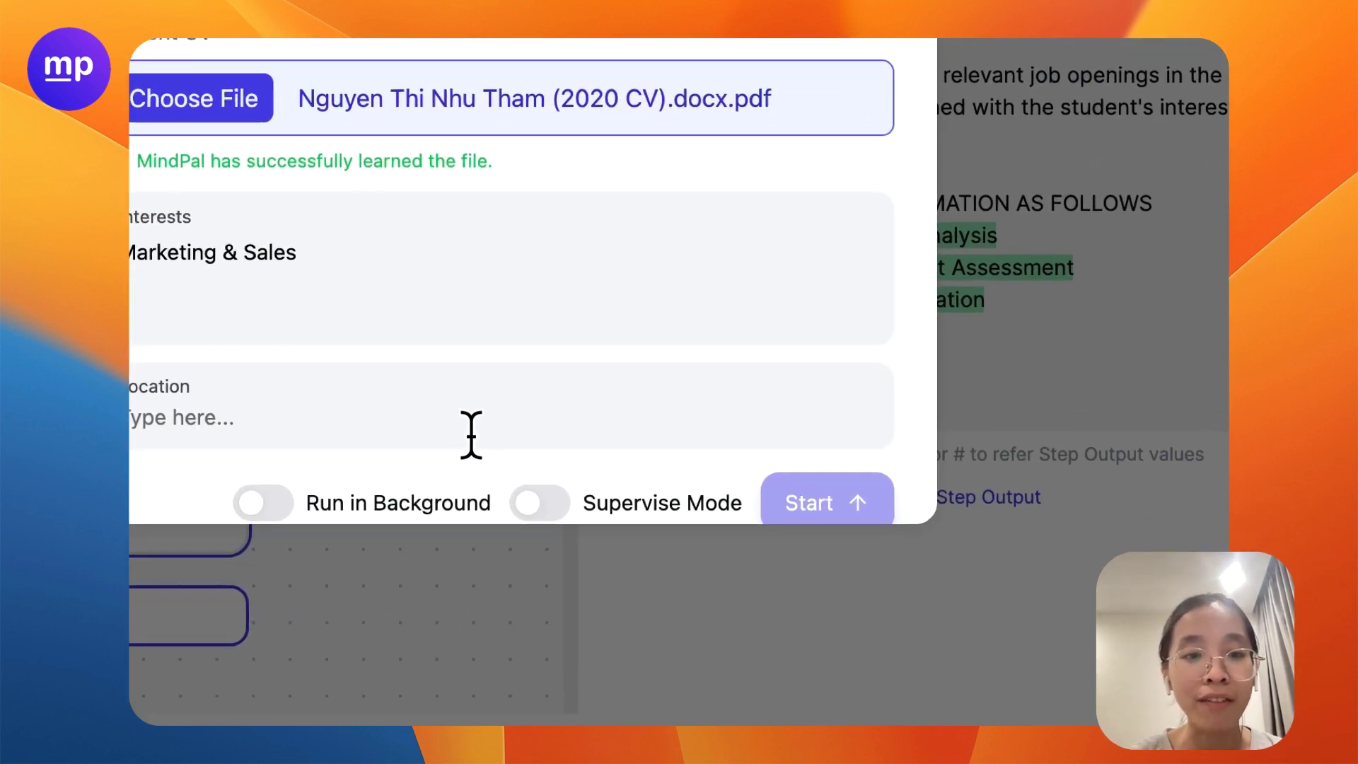
type("Vietnam")
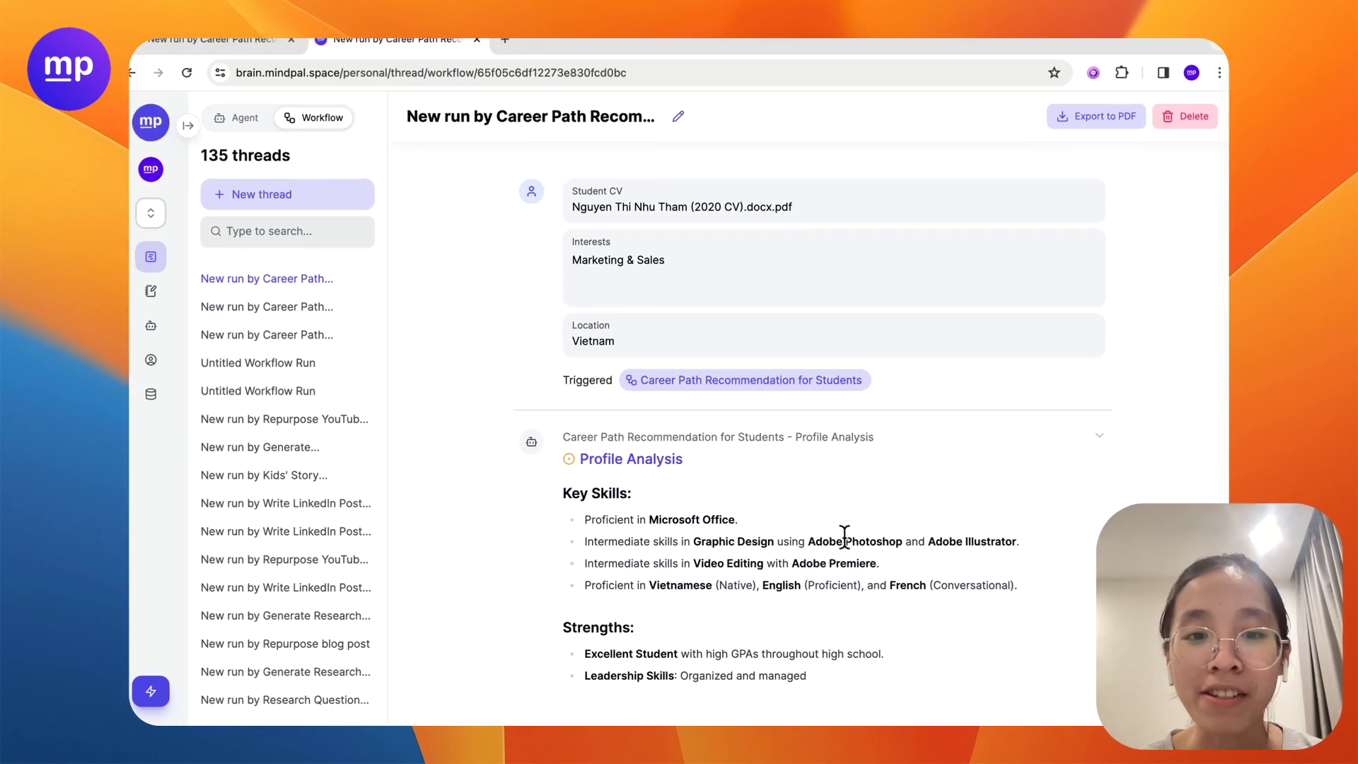
scroll(844, 539, "down", 5)
scroll(845, 539, "down", 3)
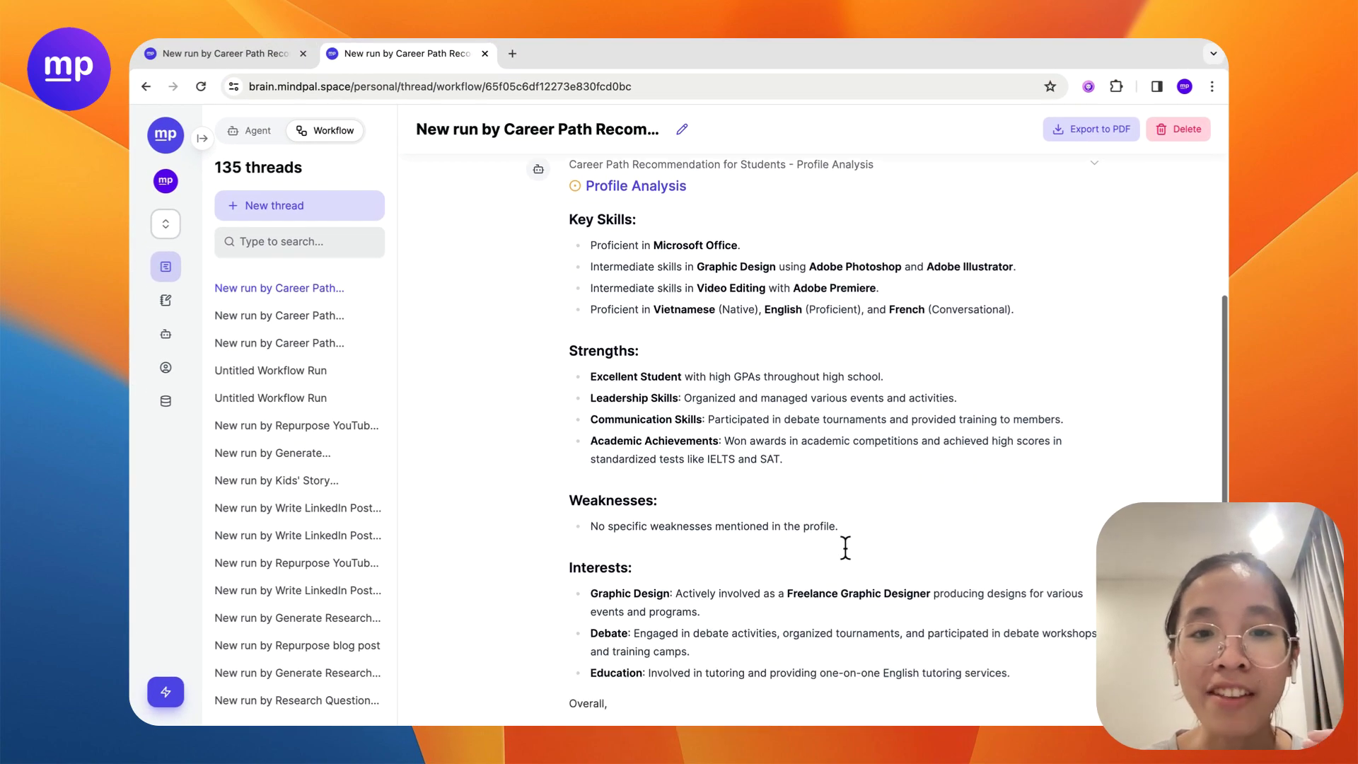
scroll(844, 547, "down", 3)
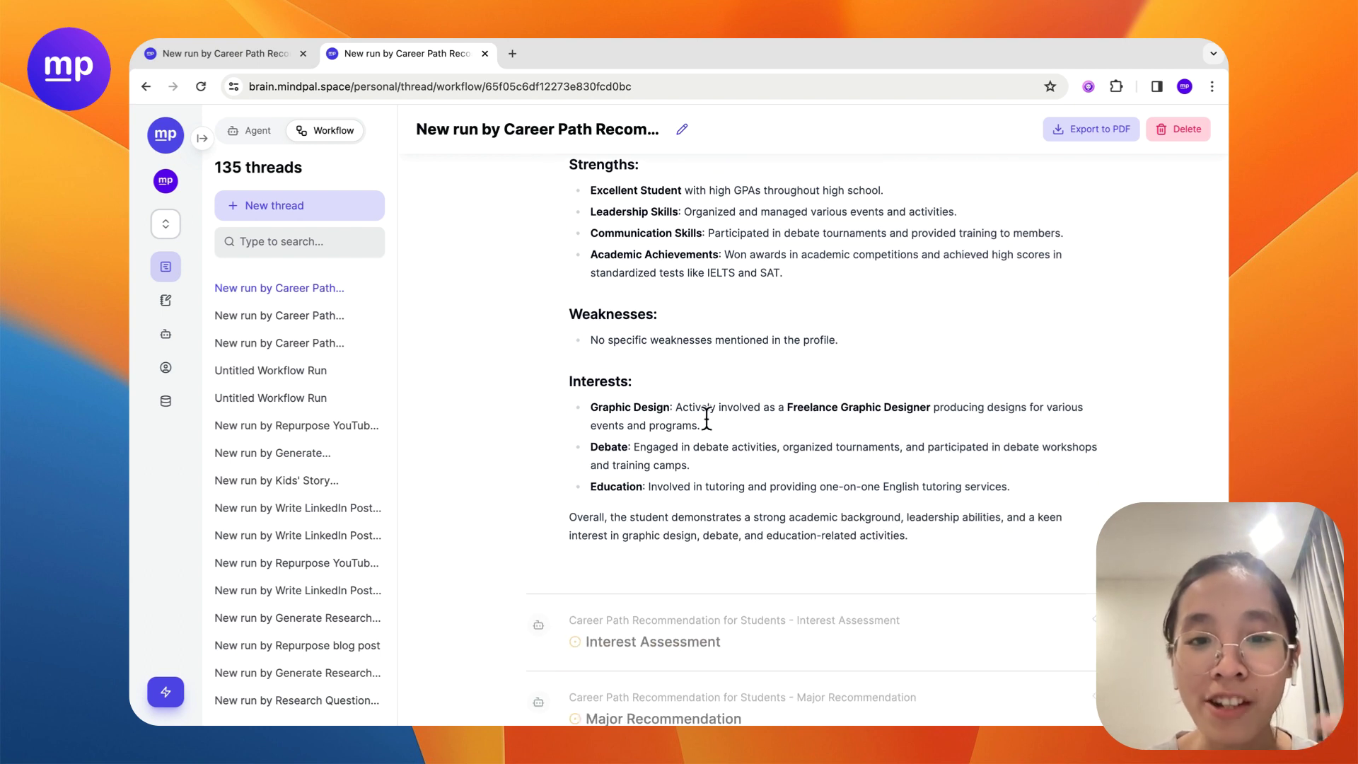
scroll(705, 421, "down", 3)
scroll(706, 421, "down", 2)
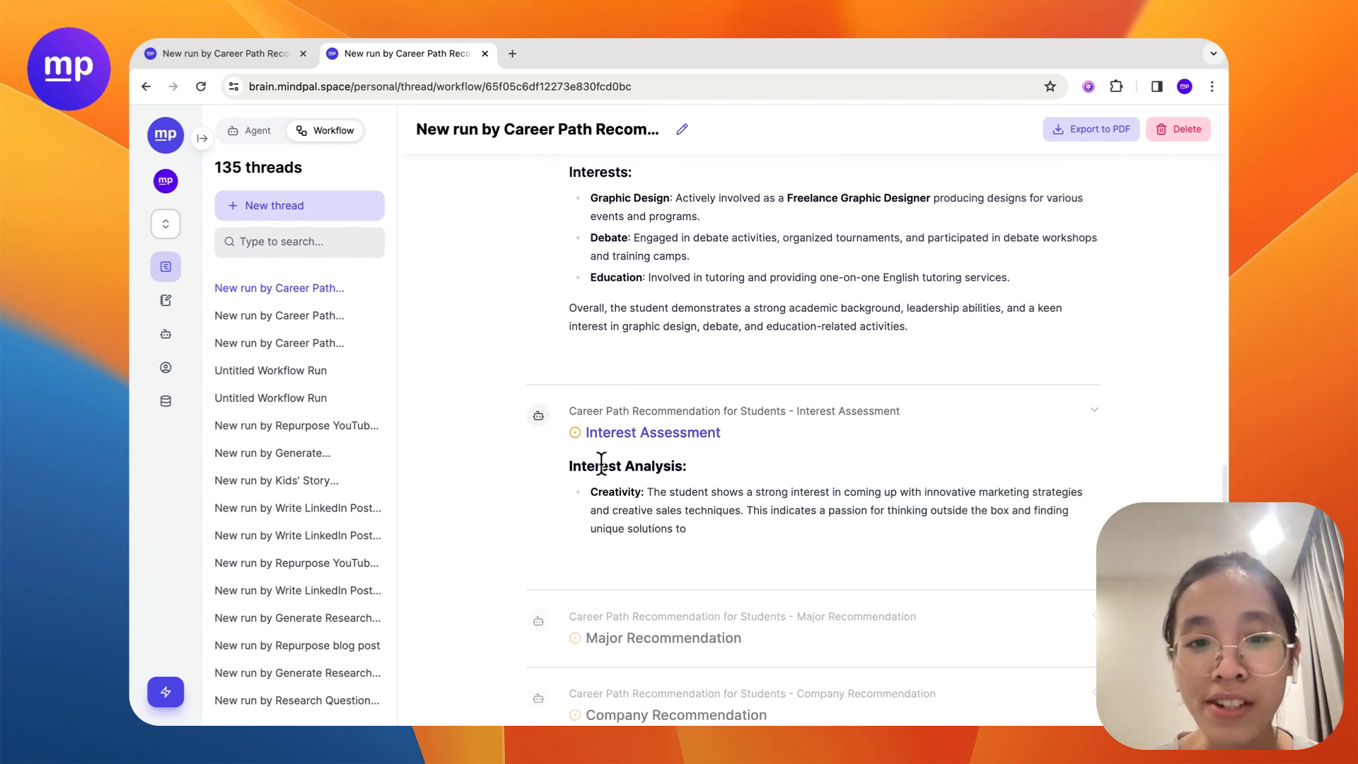
scroll(640, 479, "down", 2)
scroll(642, 479, "down", 2)
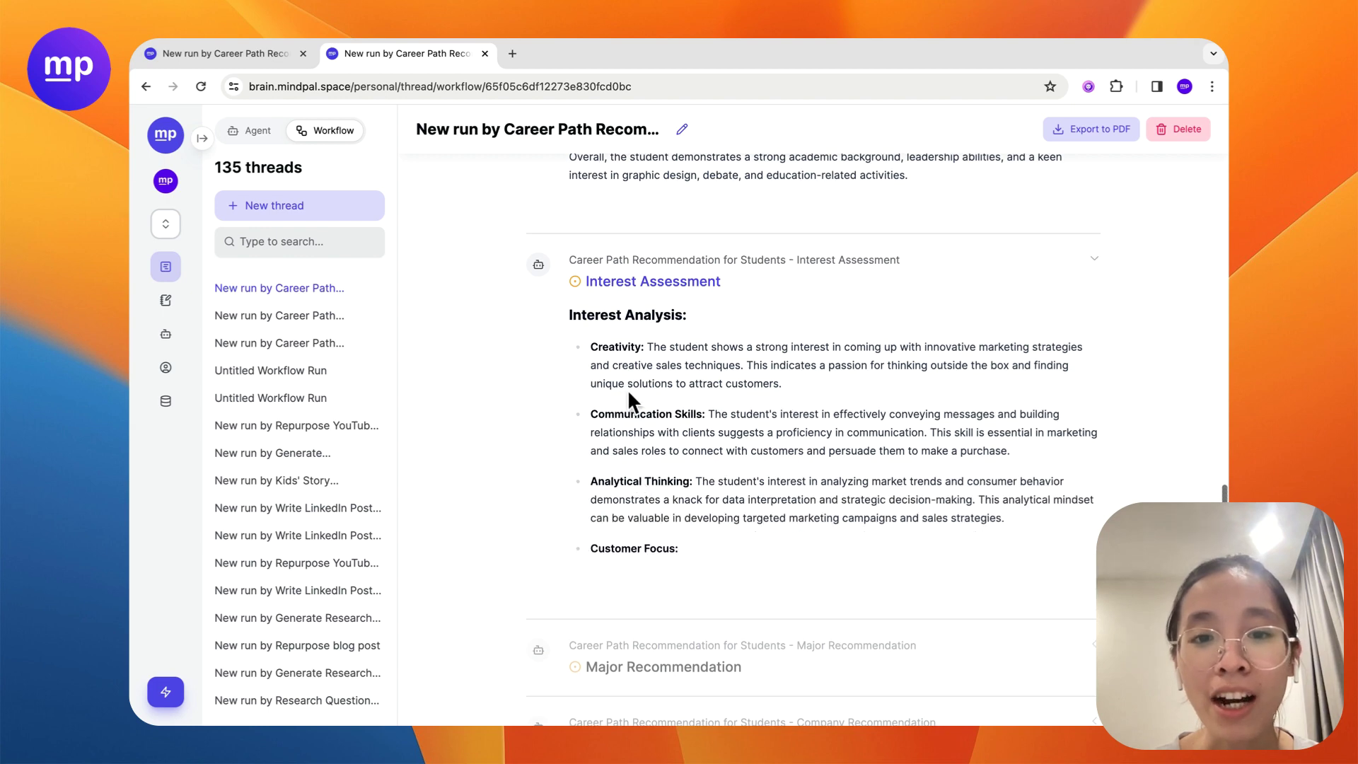
scroll(672, 467, "down", 2)
scroll(672, 468, "down", 1)
scroll(671, 468, "down", 1)
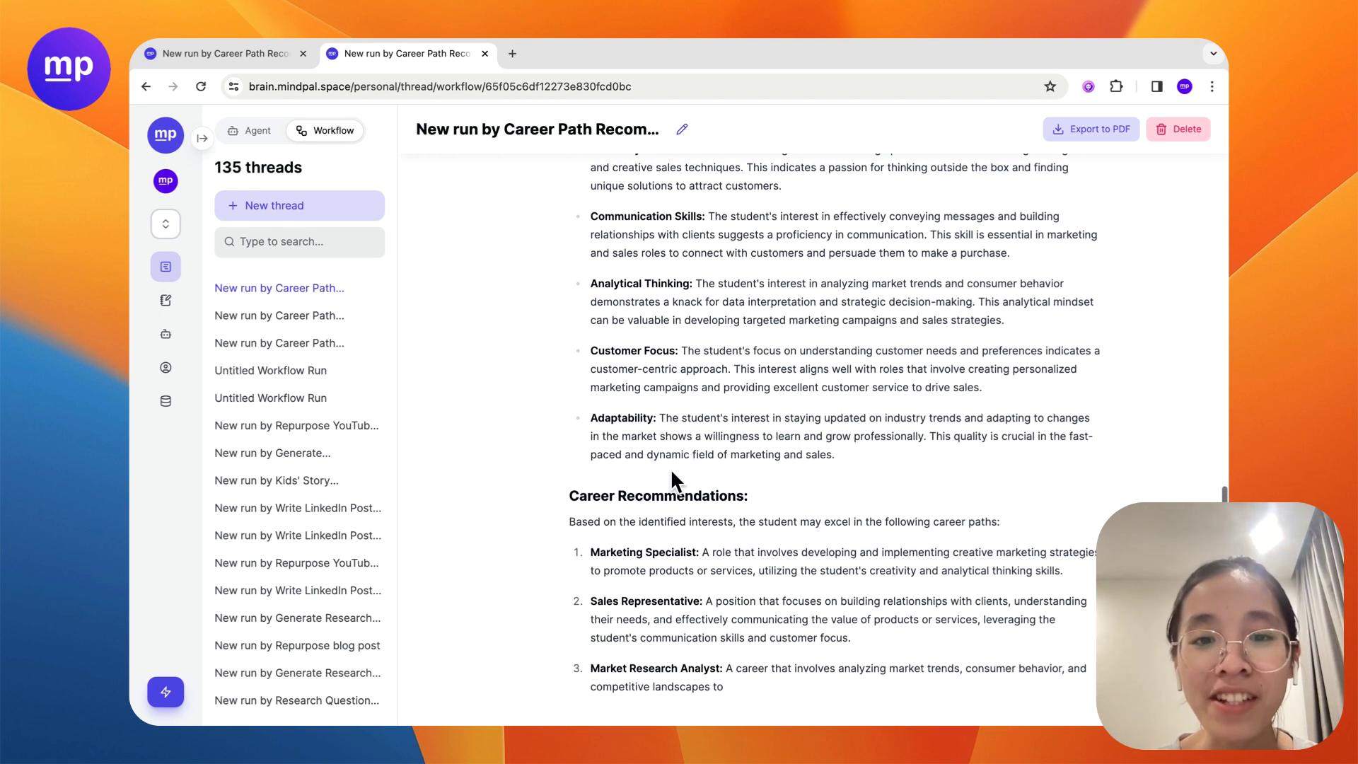
scroll(670, 469, "down", 1)
scroll(671, 468, "down", 1)
scroll(671, 468, "down", 1)
scroll(671, 469, "down", 2)
scroll(672, 468, "down", 1)
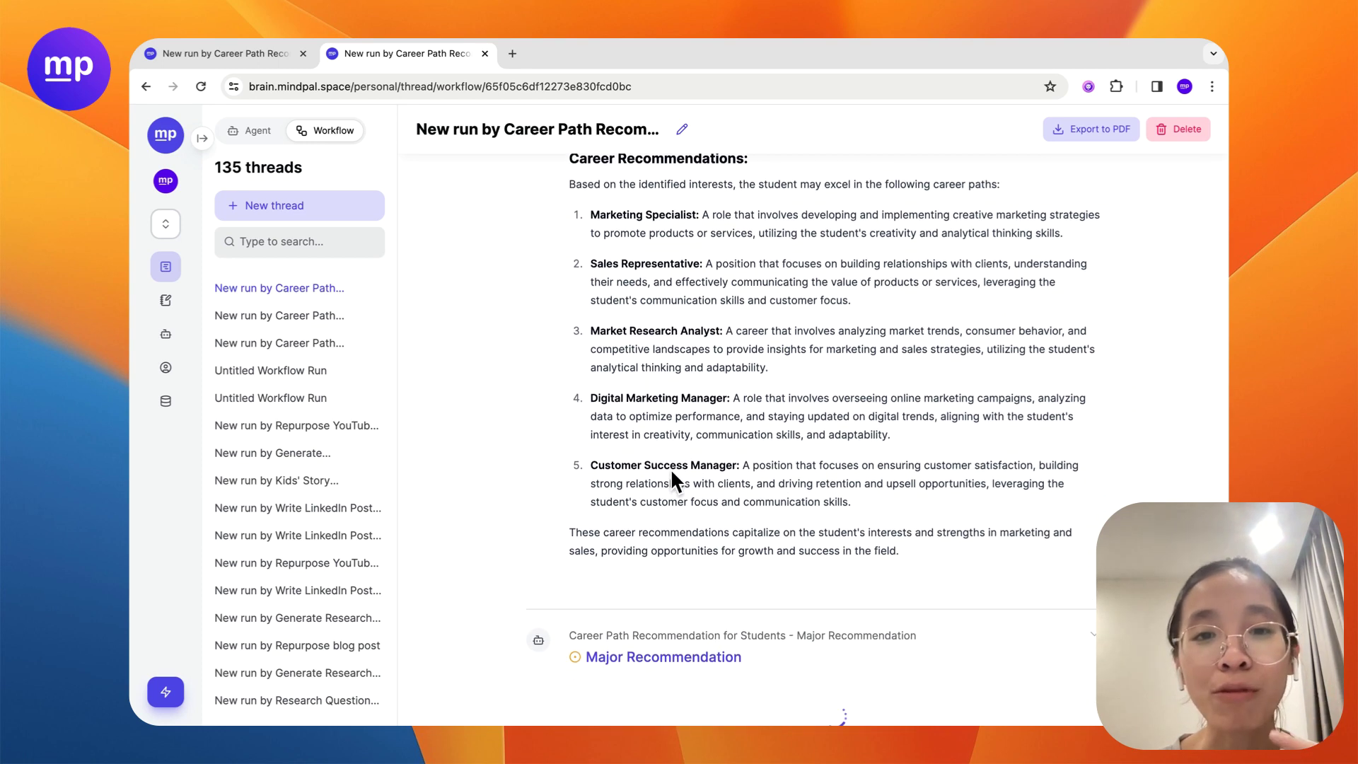
scroll(670, 468, "down", 1)
scroll(671, 469, "down", 1)
scroll(672, 469, "down", 1)
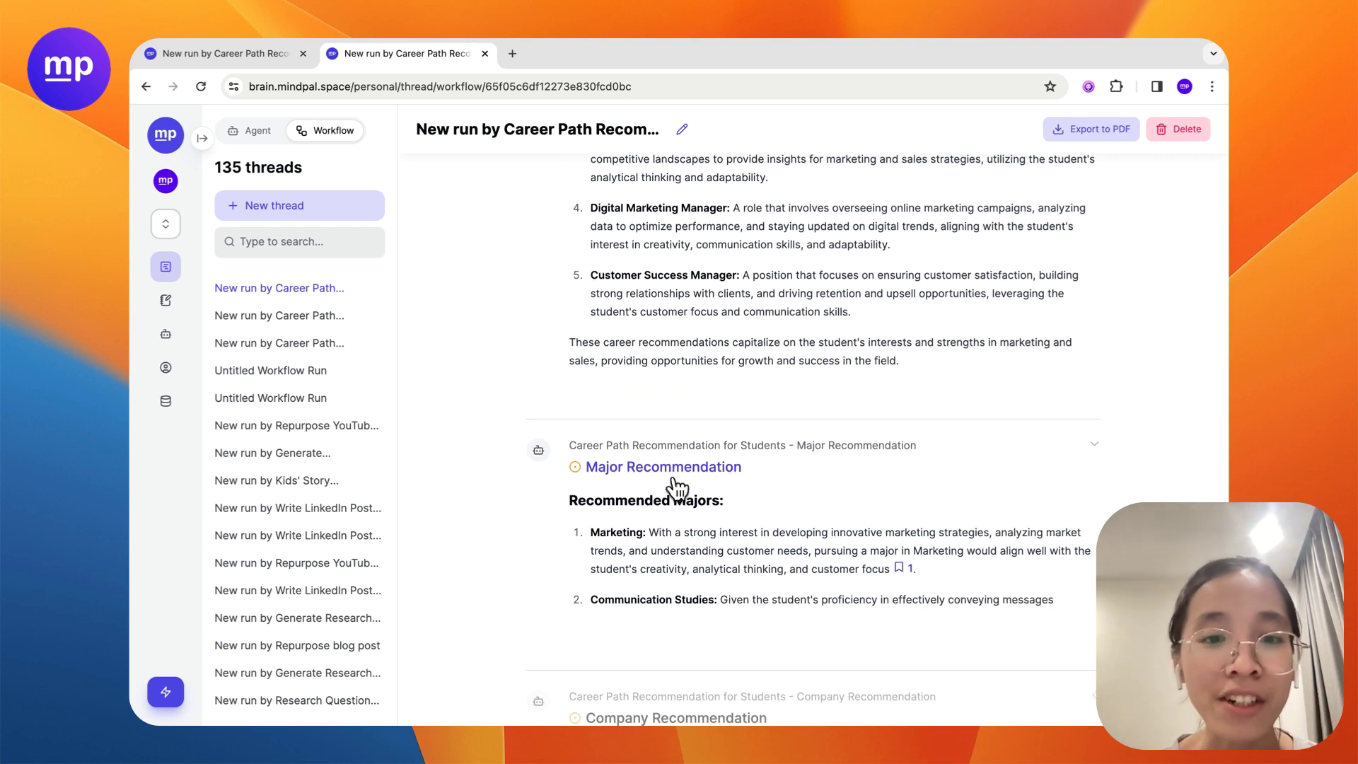
scroll(676, 486, "down", 1)
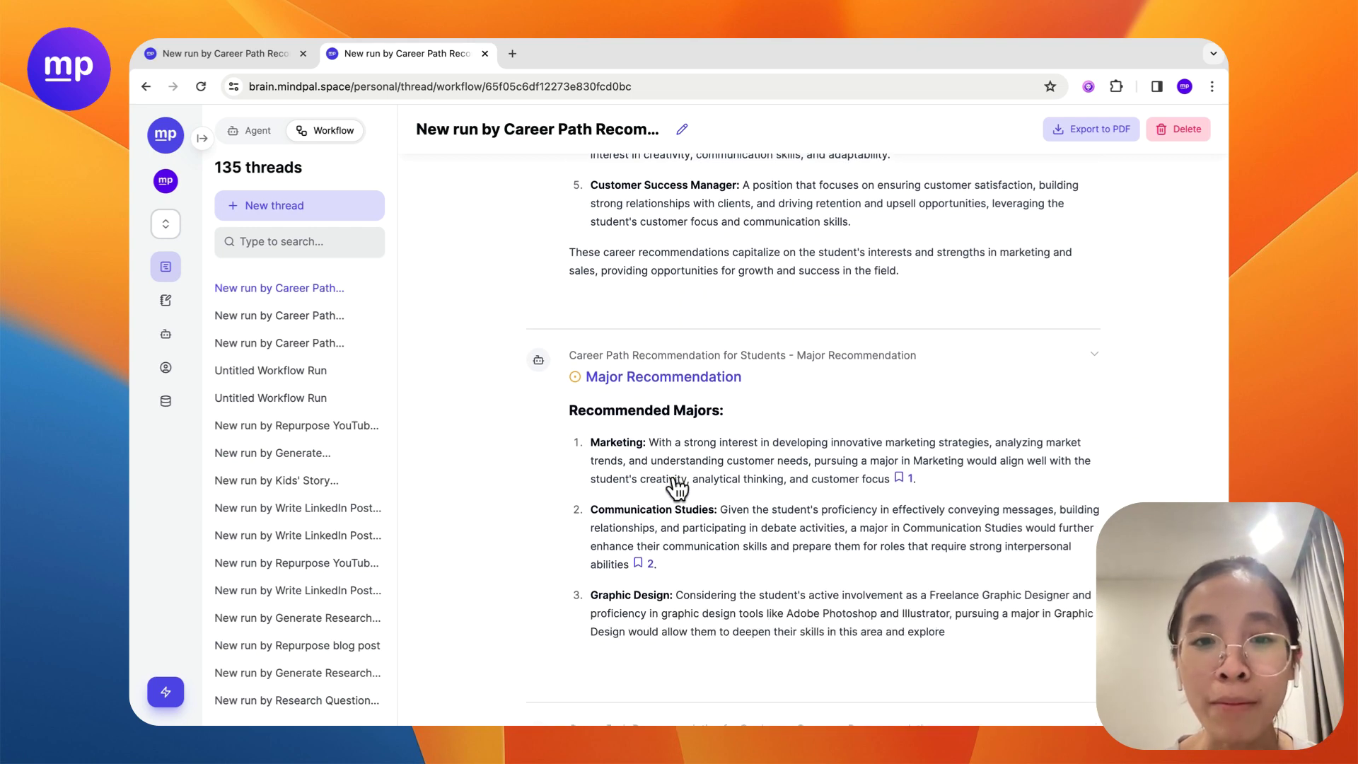
scroll(678, 486, "down", 1)
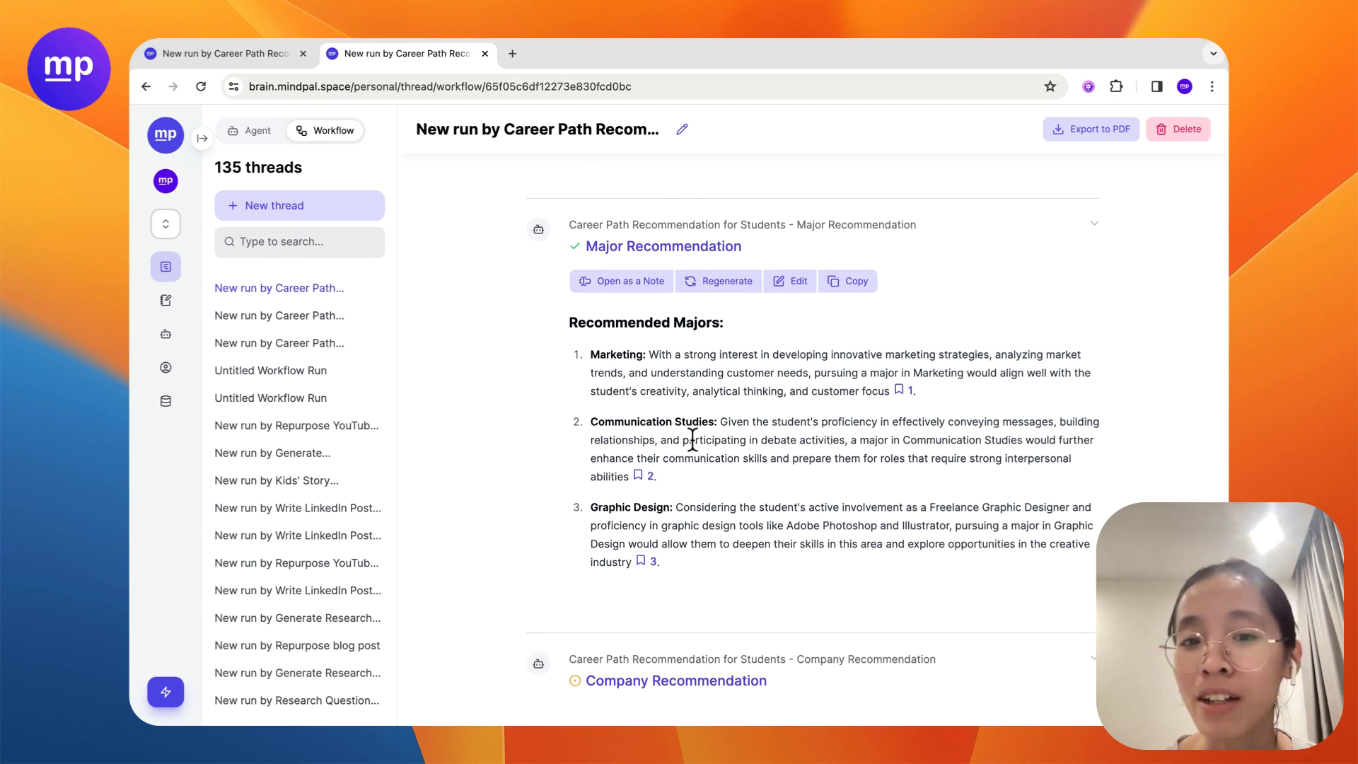
scroll(692, 441, "down", 2)
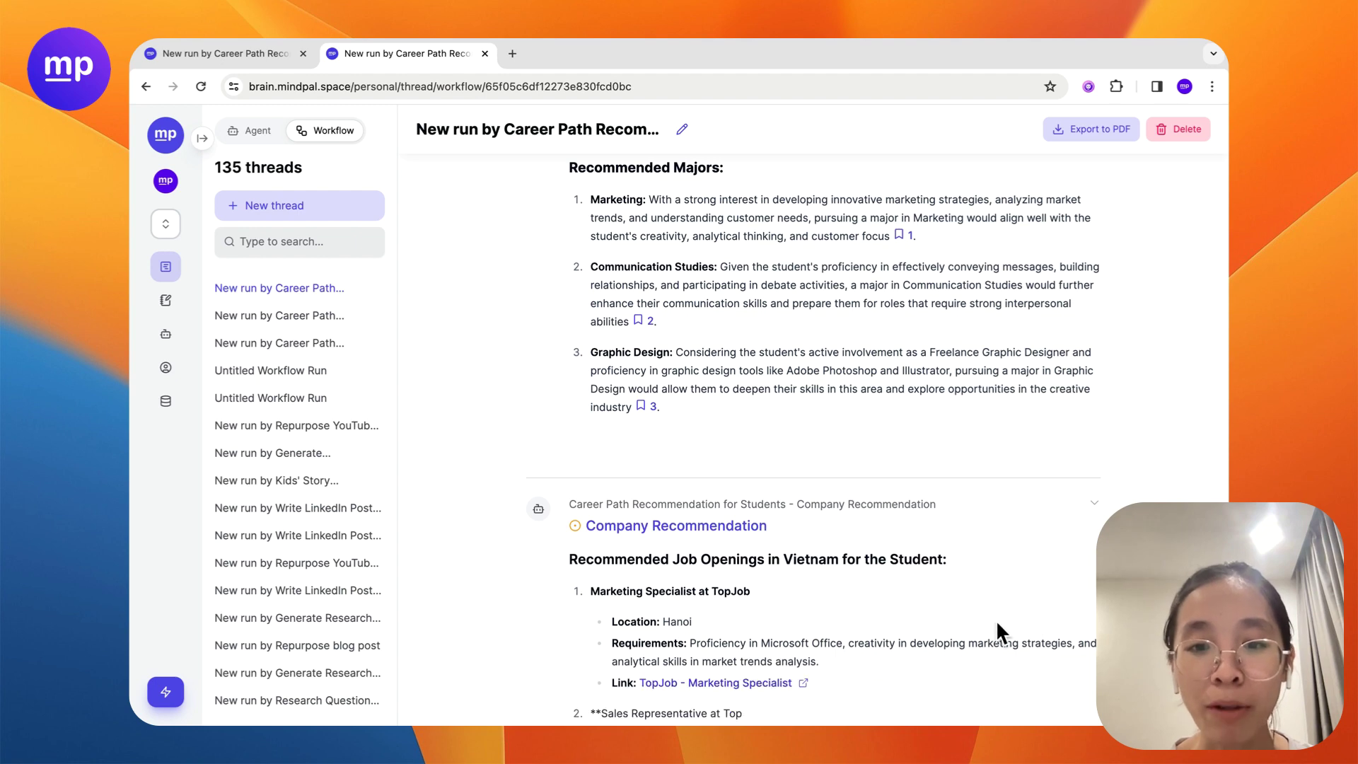
scroll(927, 592, "down", 2)
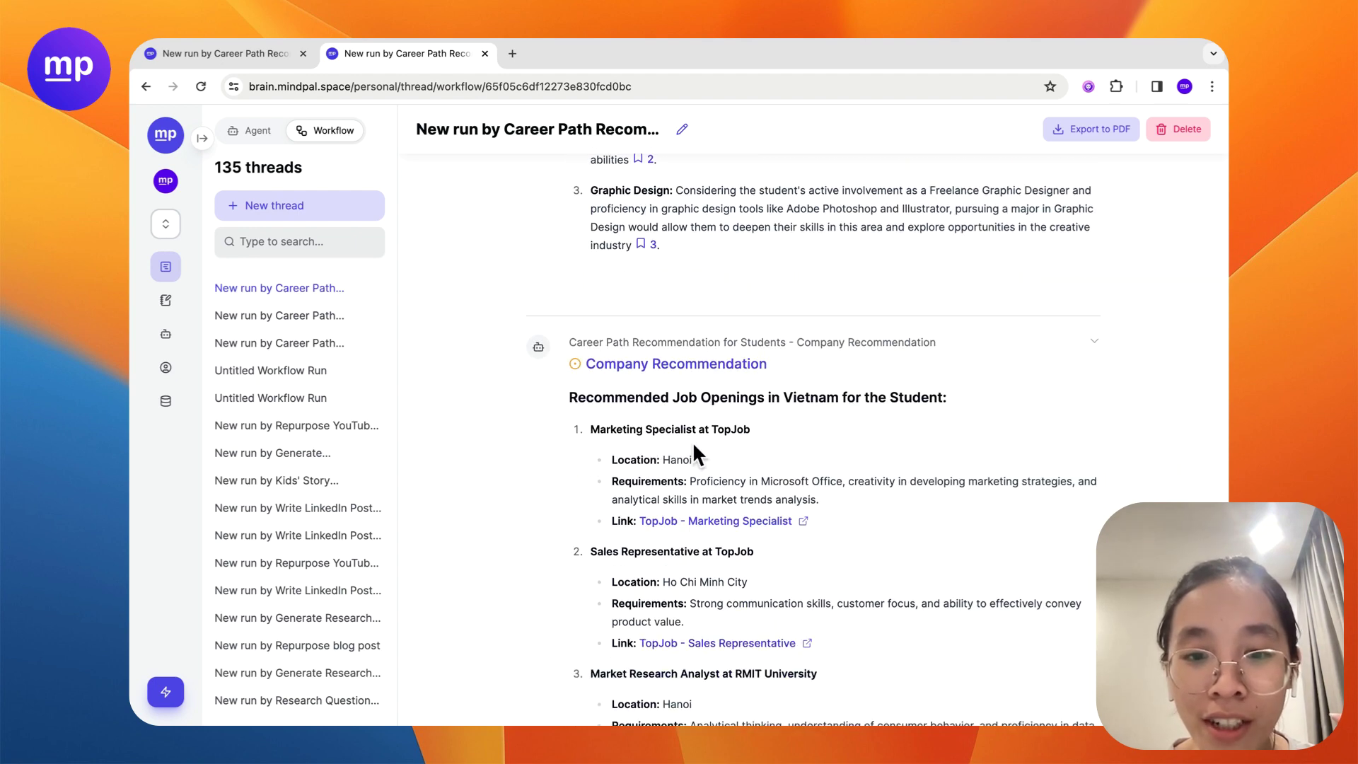
scroll(722, 479, "down", 2)
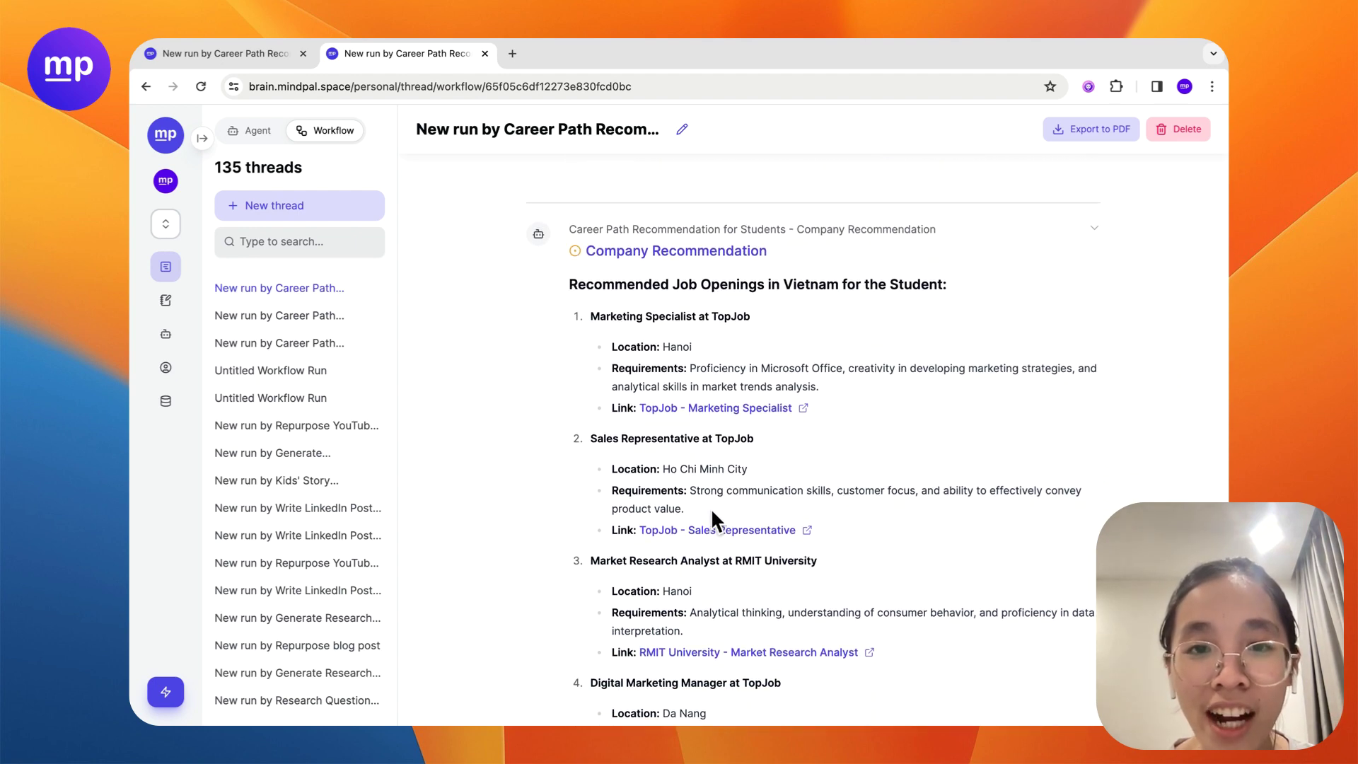
scroll(711, 508, "down", 2)
scroll(690, 445, "down", 1)
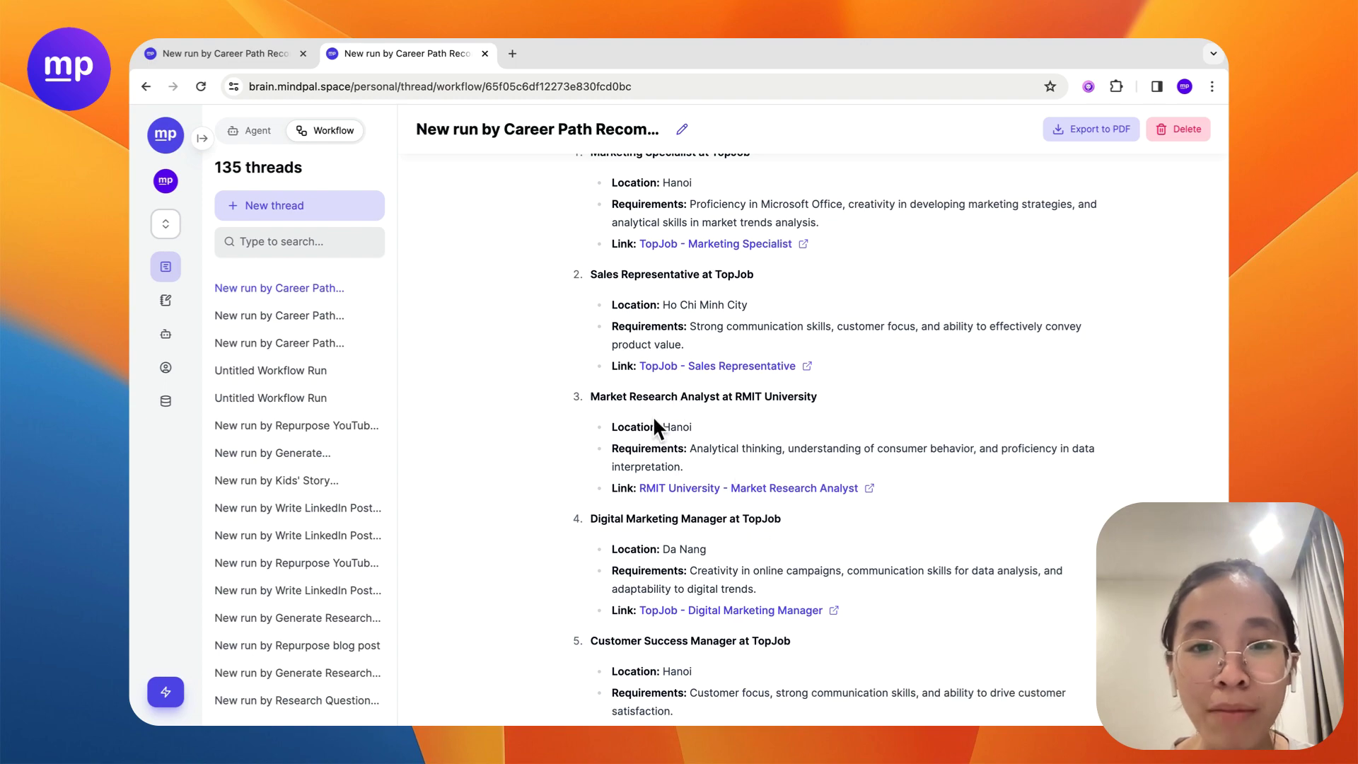
scroll(728, 413, "down", 1)
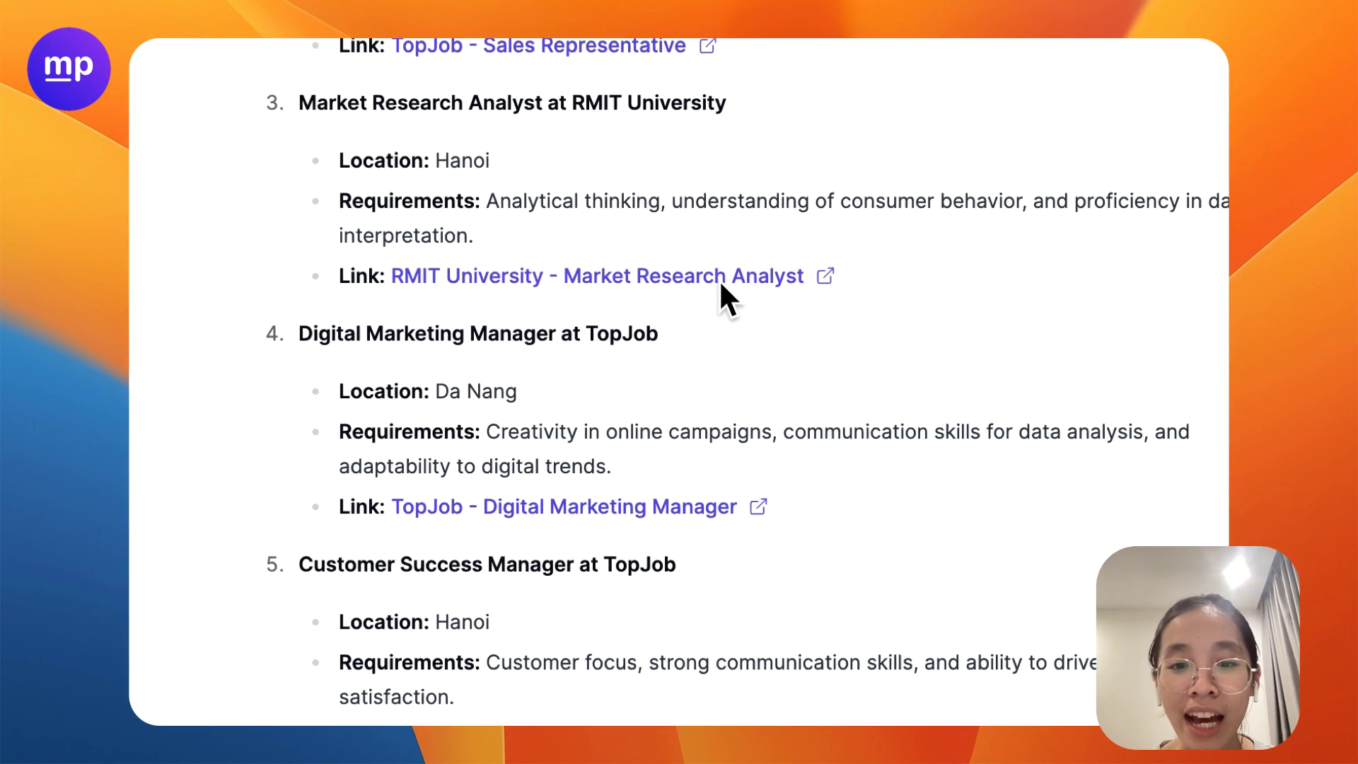
scroll(775, 297, "down", 2)
scroll(795, 404, "down", 3)
scroll(801, 409, "down", 5)
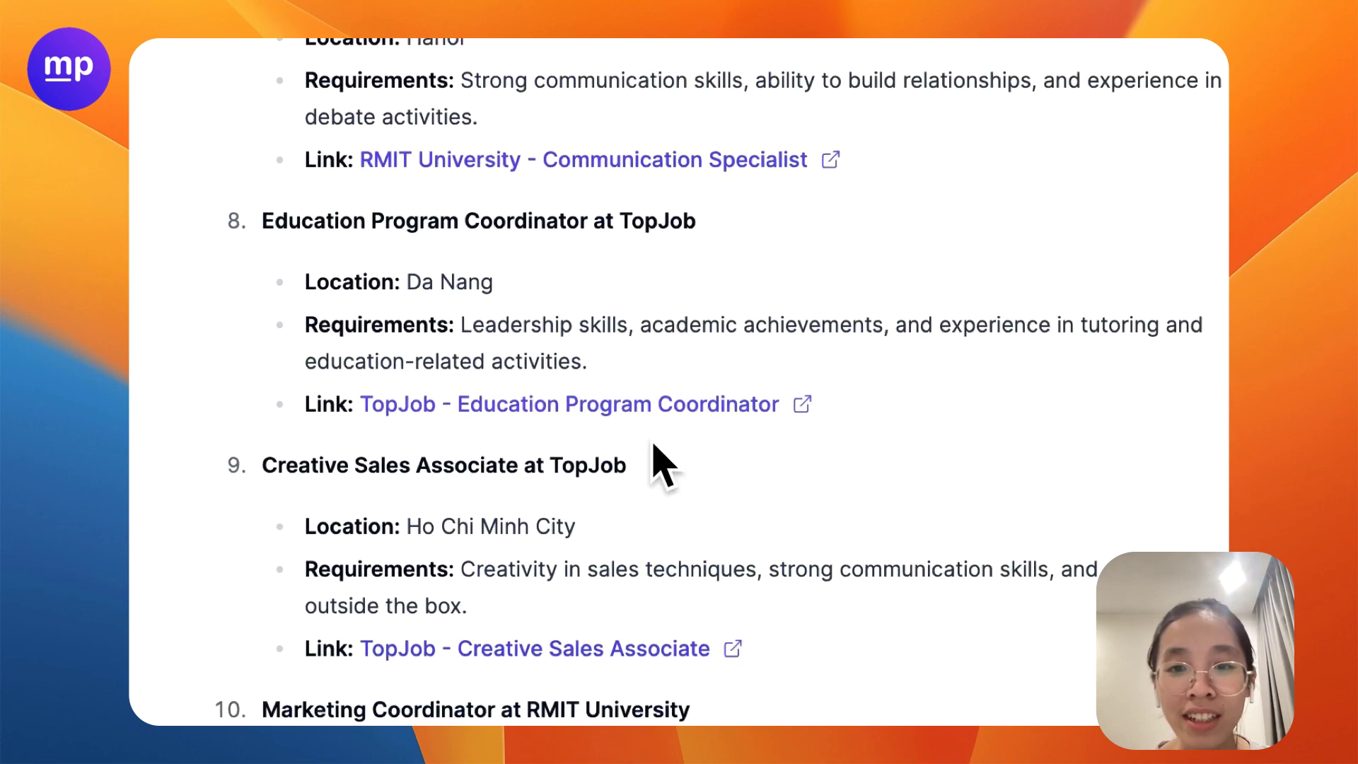
scroll(657, 456, "up", 3)
scroll(657, 456, "down", 3)
scroll(737, 525, "up", 5)
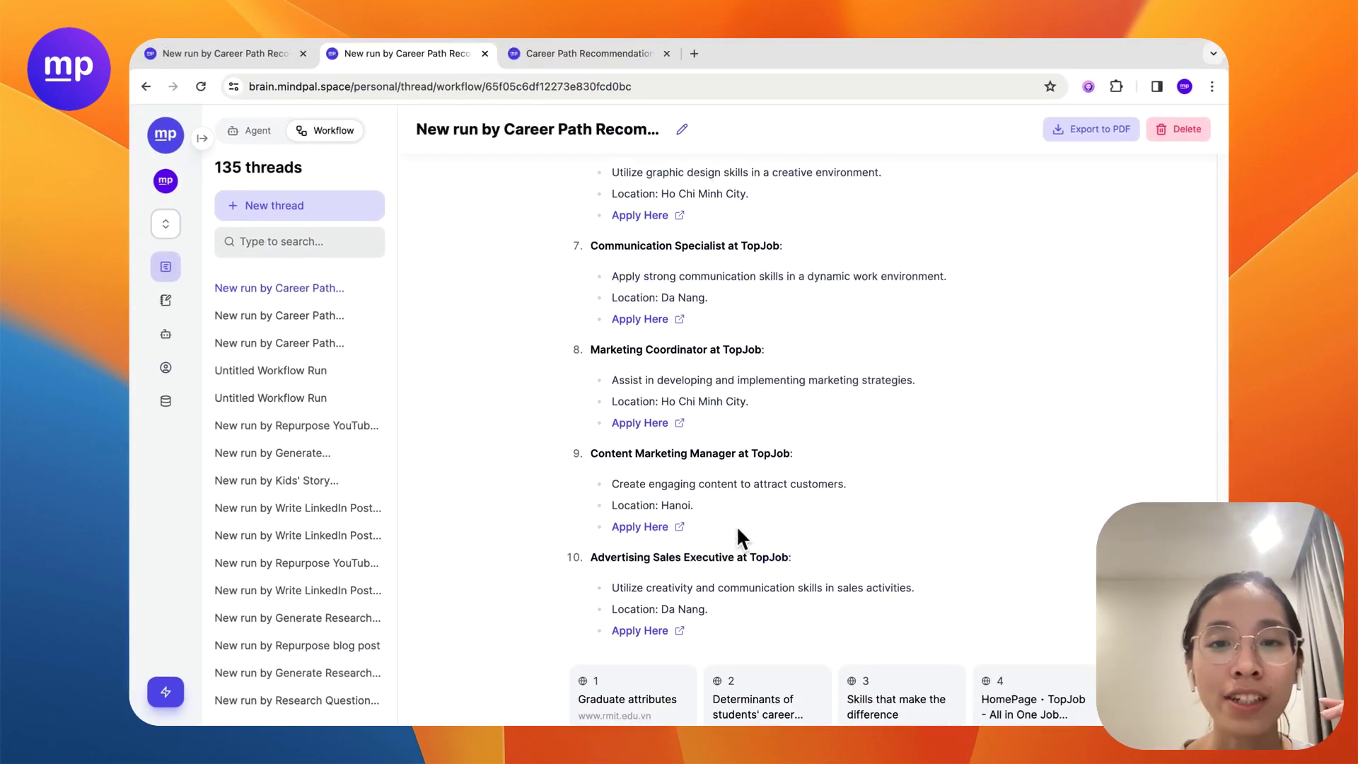
scroll(737, 526, "up", 5)
scroll(736, 526, "up", 5)
scroll(737, 526, "up", 1)
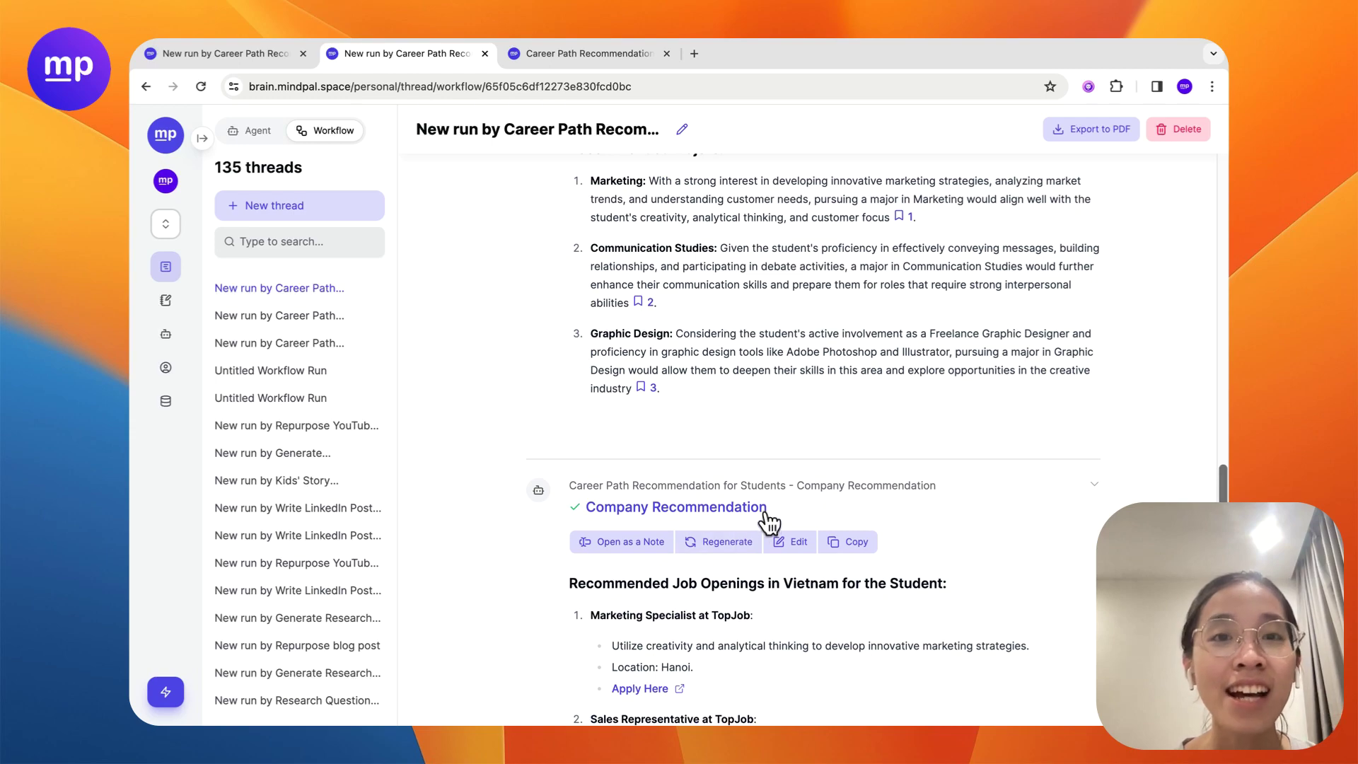
scroll(770, 522, "up", 2)
scroll(770, 522, "up", 3)
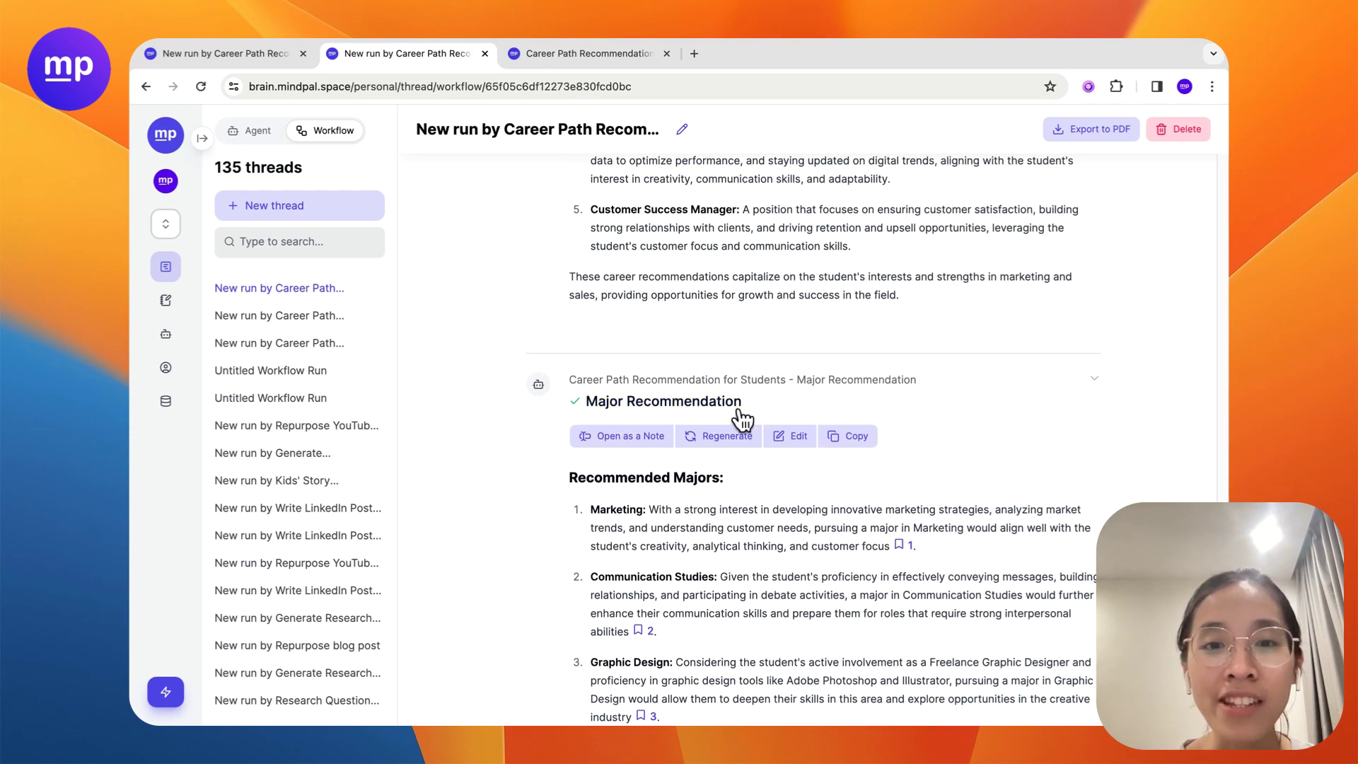
scroll(743, 425, "up", 5)
scroll(740, 420, "up", 5)
scroll(741, 420, "up", 5)
scroll(733, 425, "up", 3)
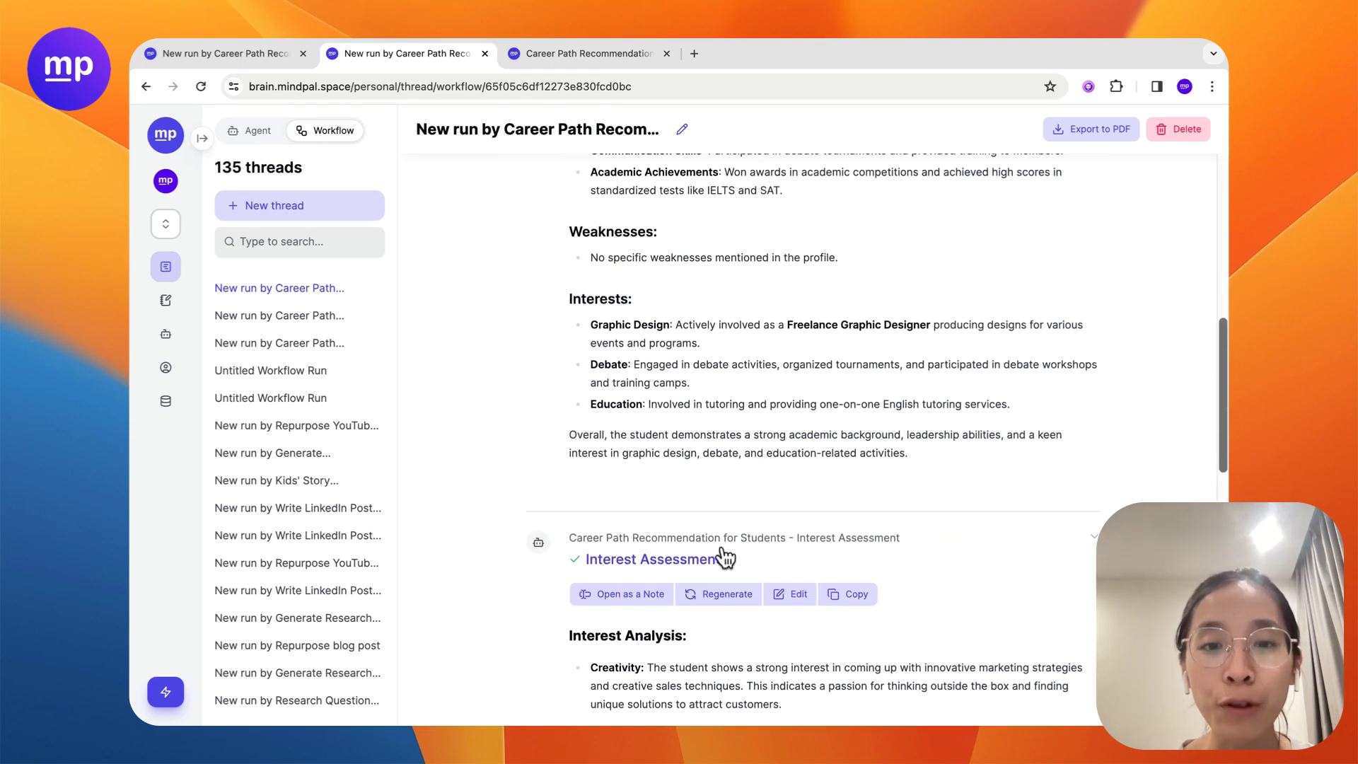
scroll(725, 561, "up", 2)
scroll(725, 561, "up", 5)
scroll(721, 510, "up", 5)
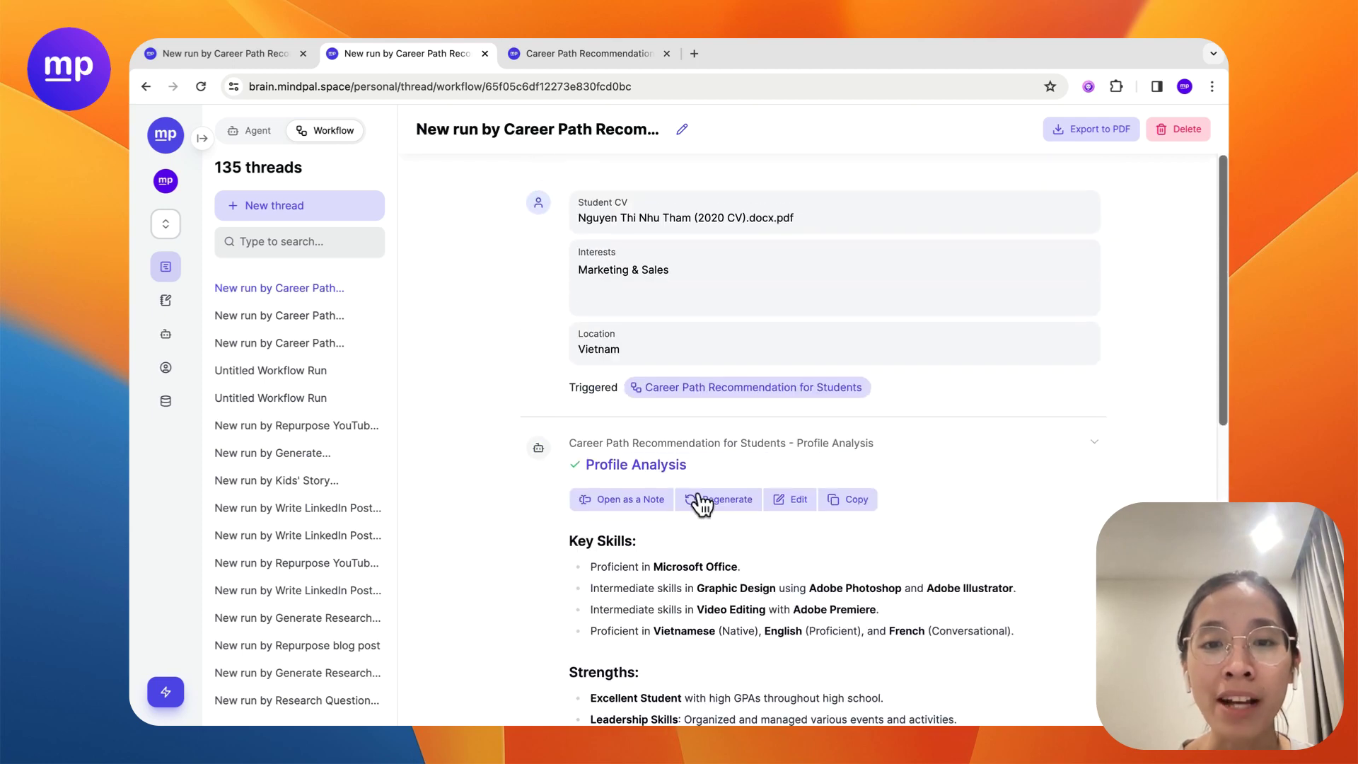
Collapse the Profile Analysis output section.
left_click(691, 467)
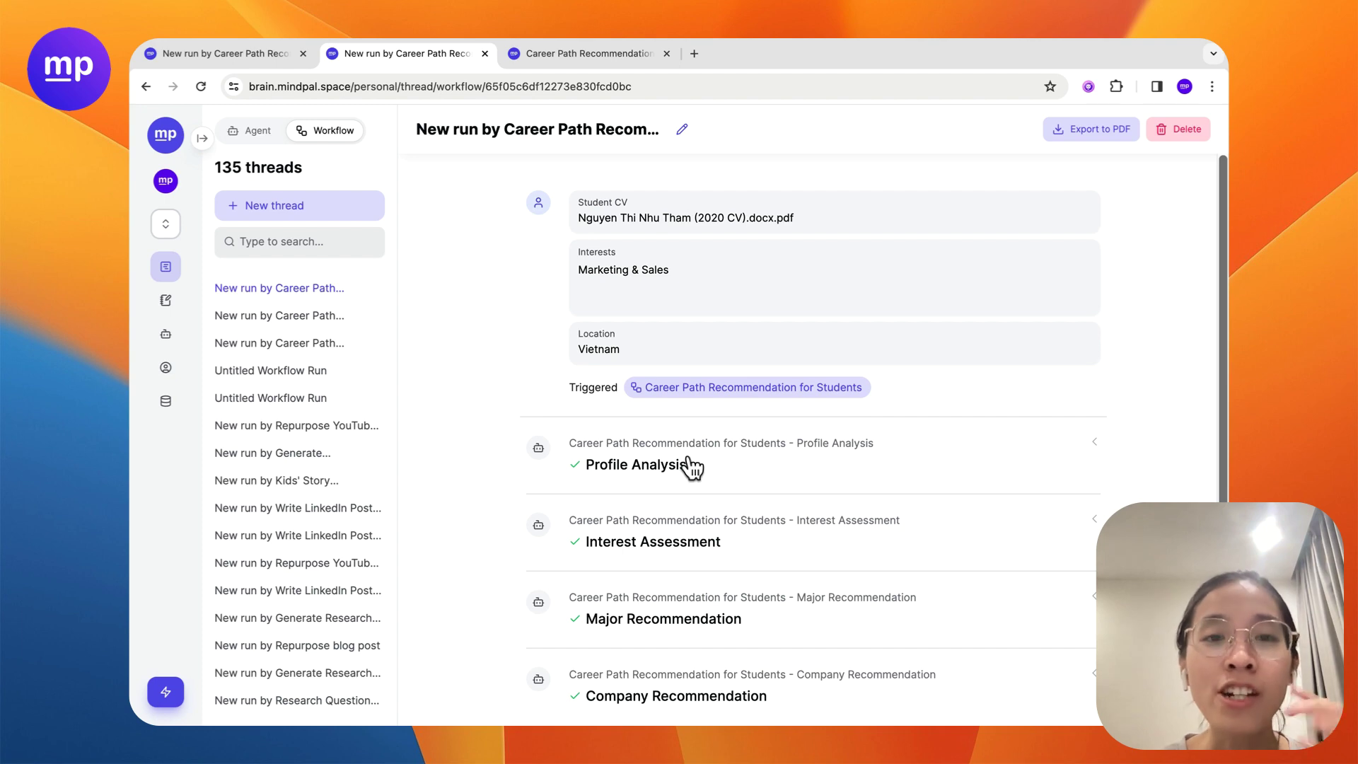
Switch to the browser tab showing the workflow's Build canvas.
left_click(597, 56)
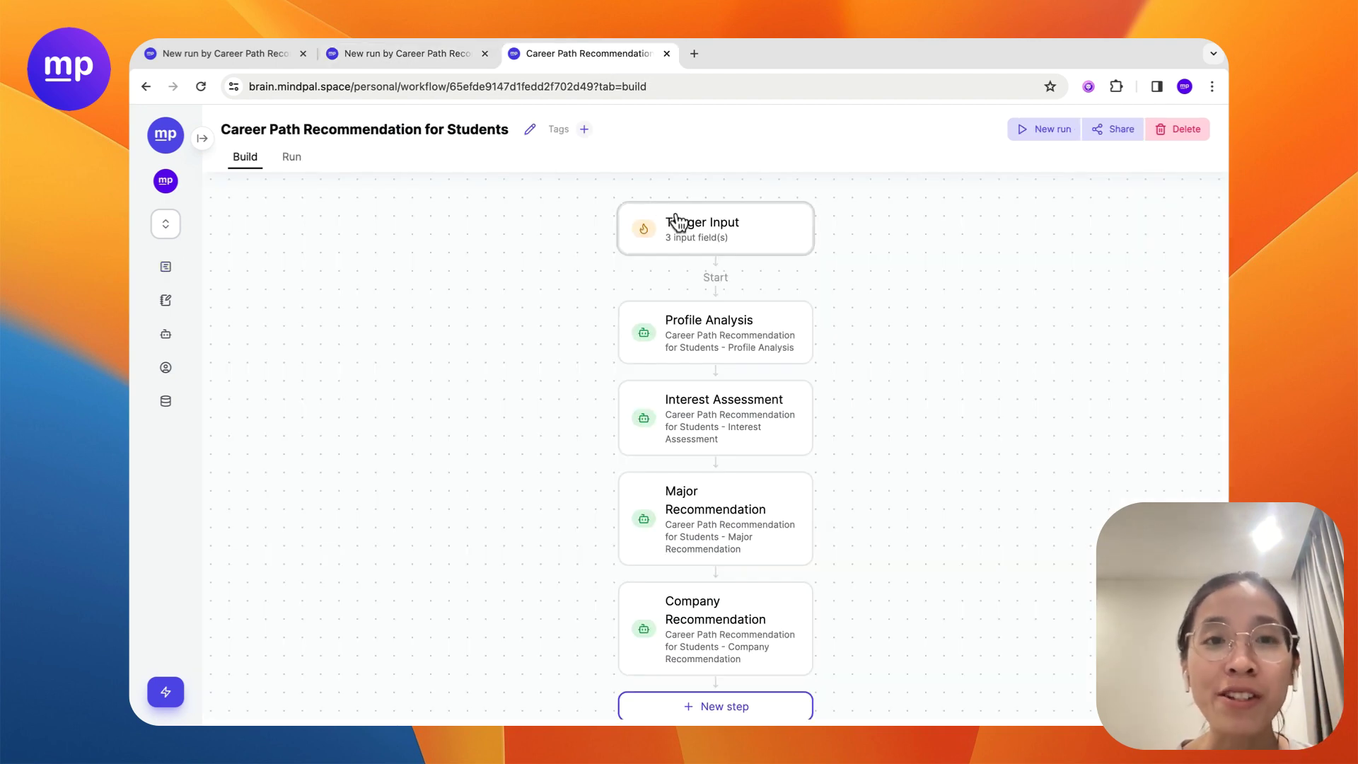